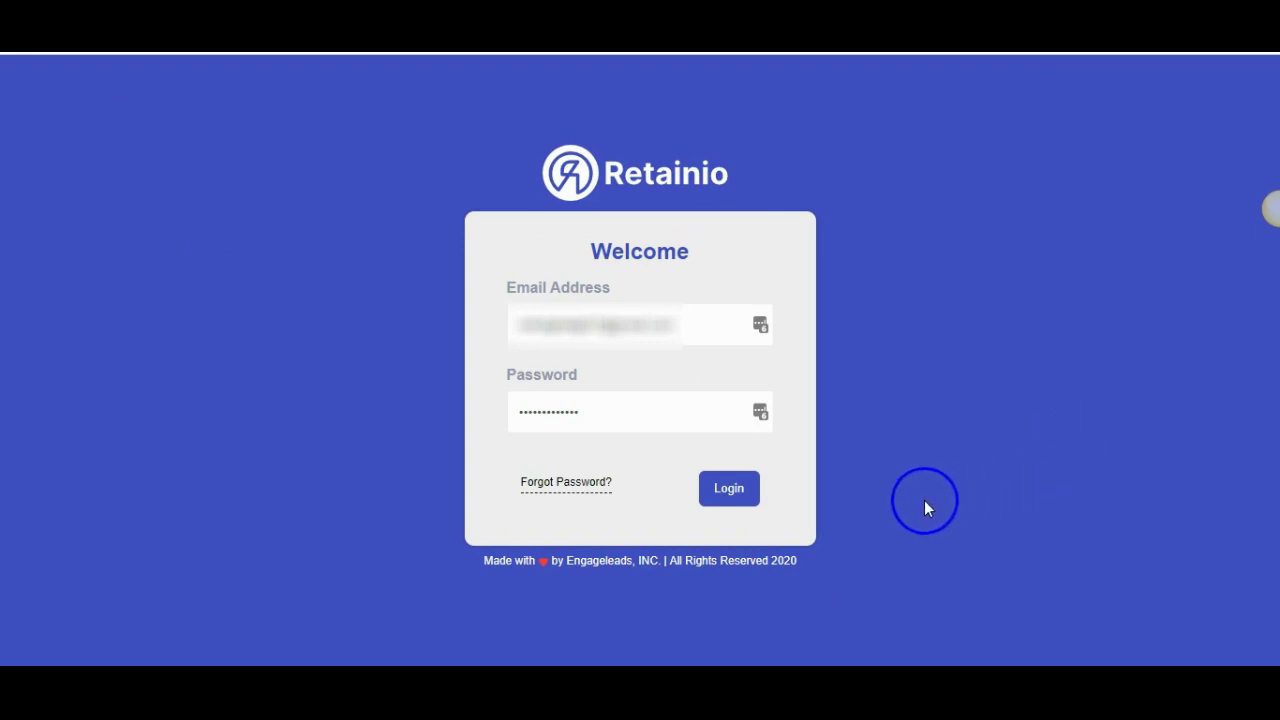
Log in and create a new micro buzz site at Demotrial.retainio.app
left_click(731, 500)
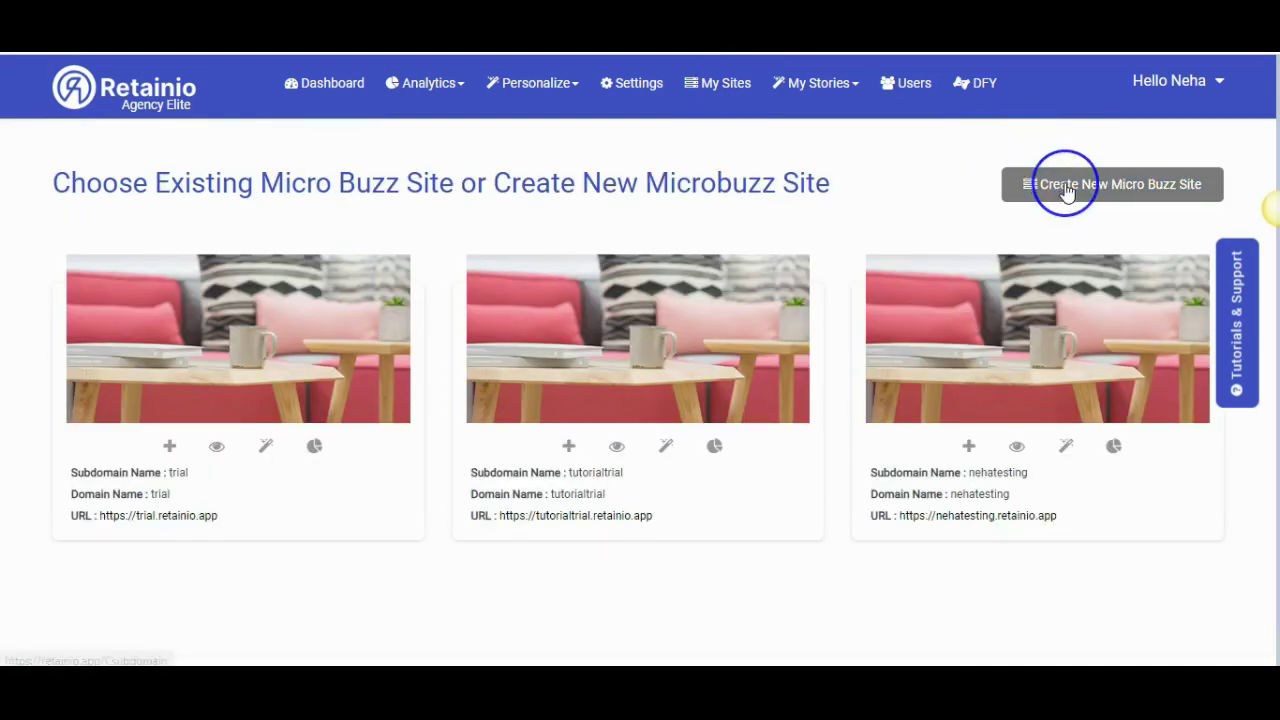
left_click(1066, 190)
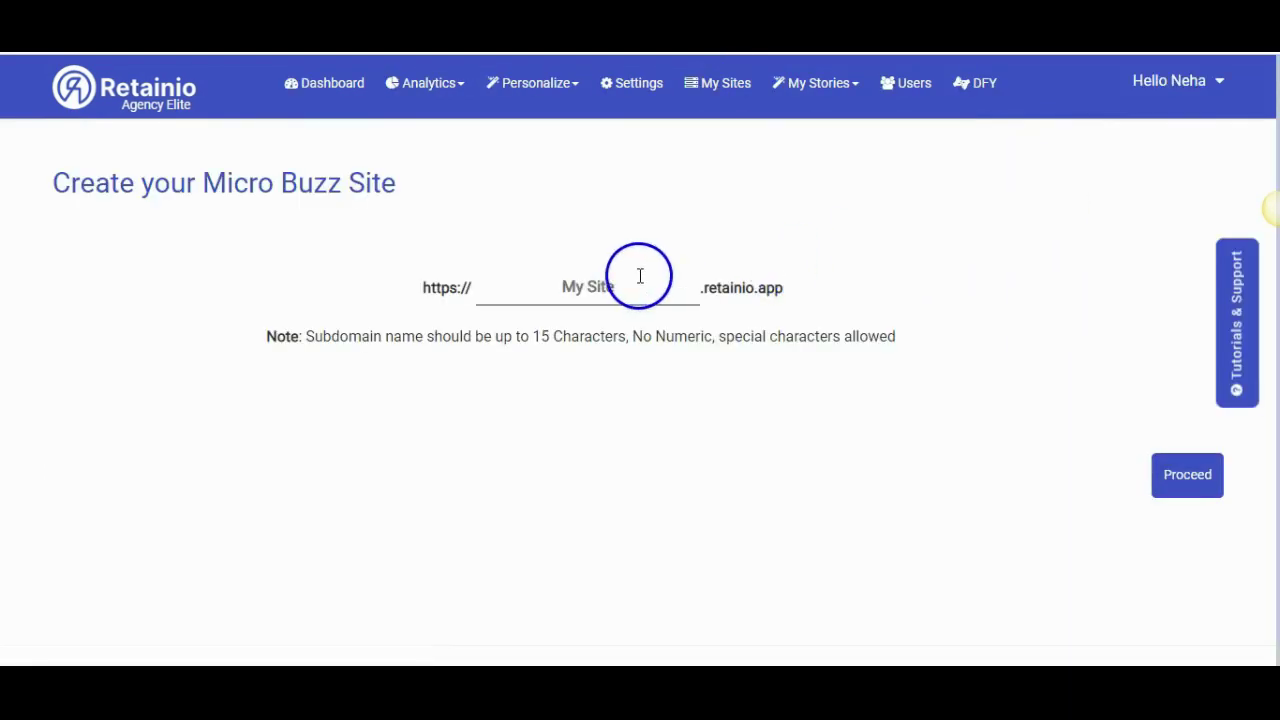
left_click(640, 277)
type("Demotrial")
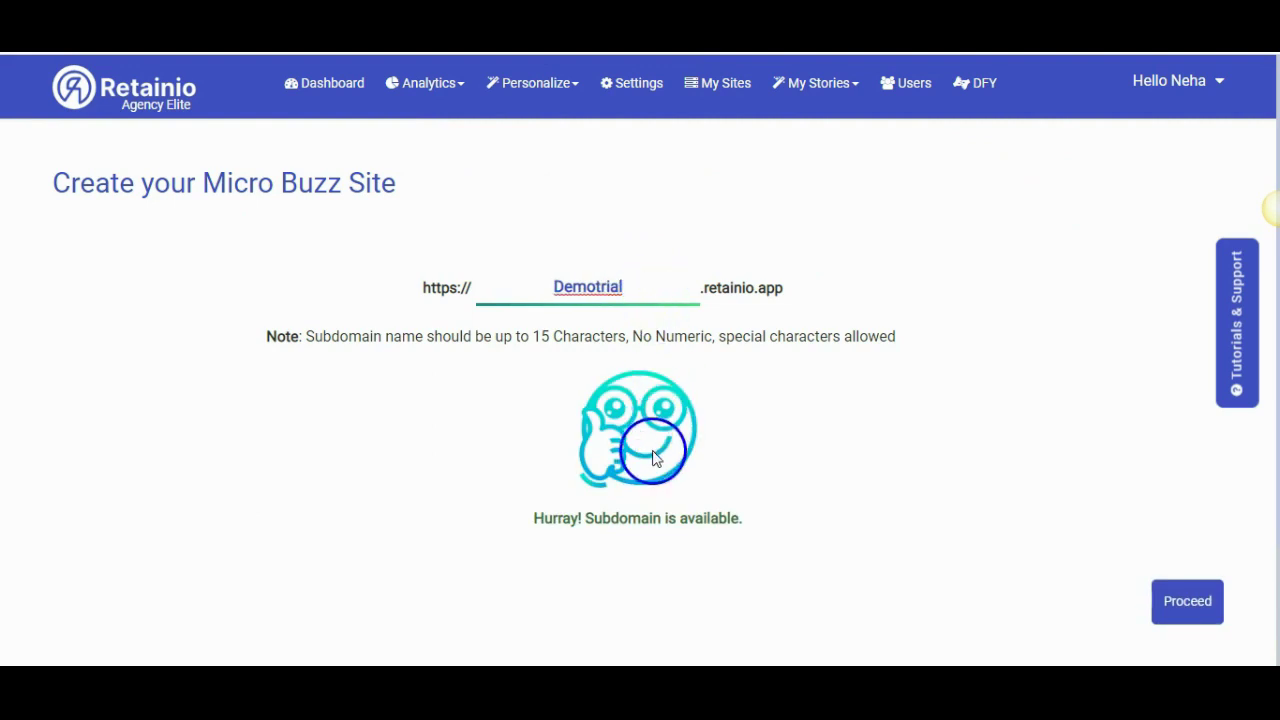
left_click(1160, 616)
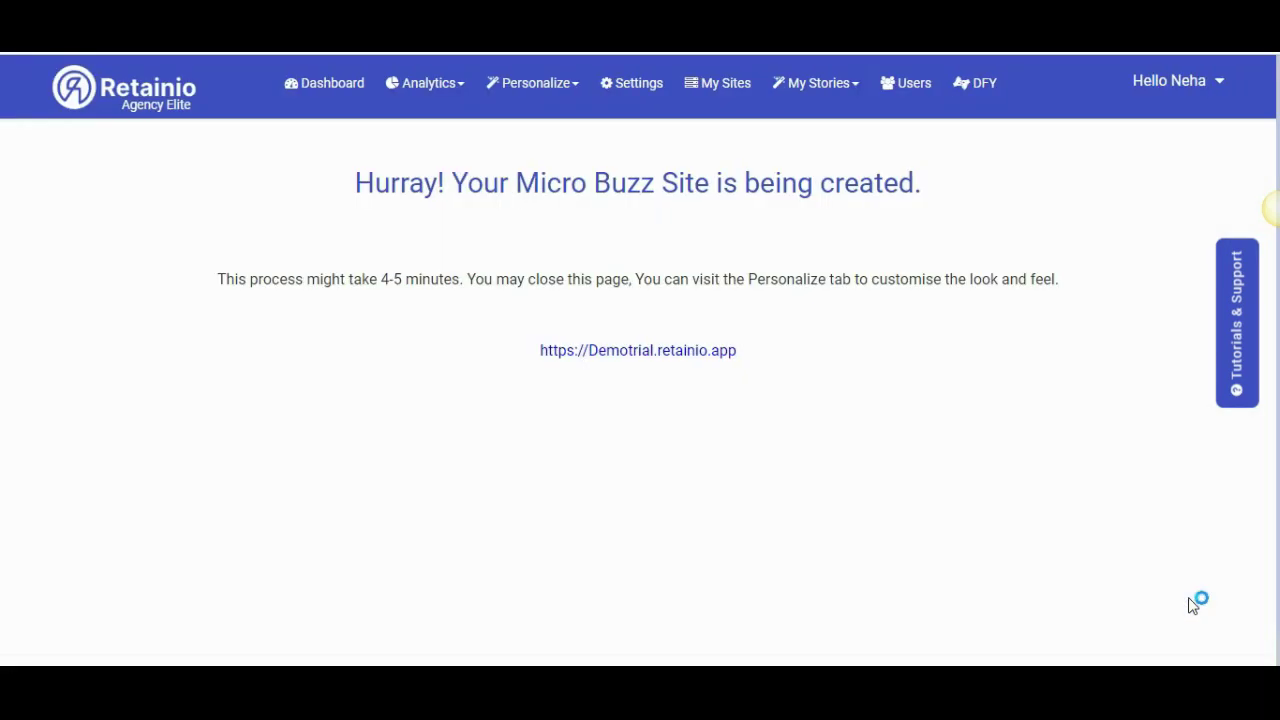
left_click_drag(1045, 482, 994, 458)
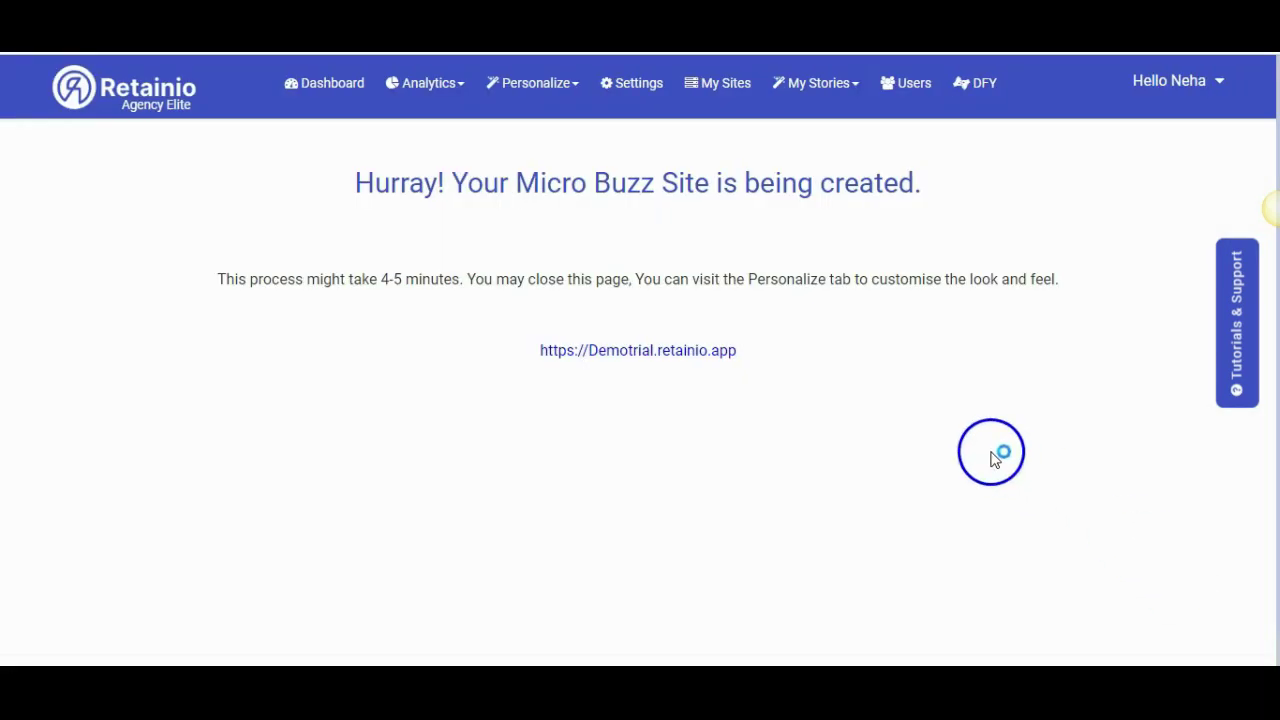
Apply and save the Classic template for the demotrial site
left_click(560, 85)
left_click(546, 130)
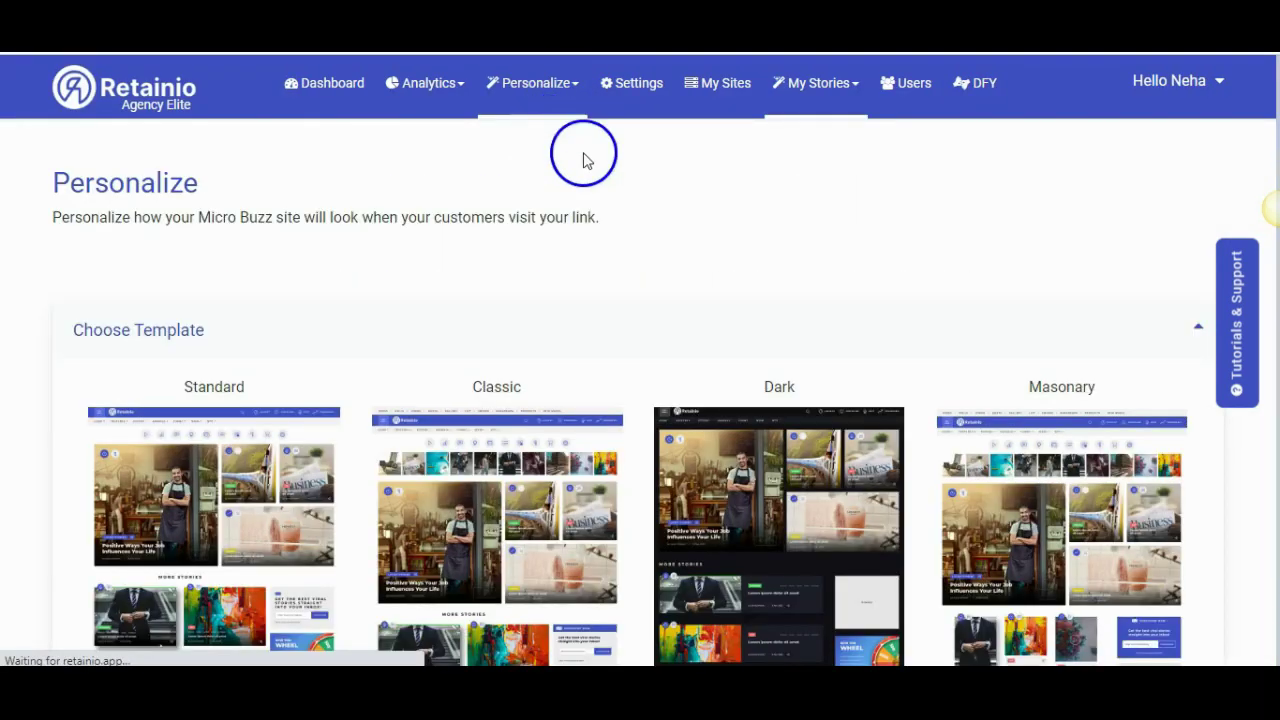
scroll(920, 423, "down", 1)
left_click(509, 423)
Name the site menus 'Main Page' and 'Buzz us here' and save the footer settings
scroll(943, 583, "down", 2)
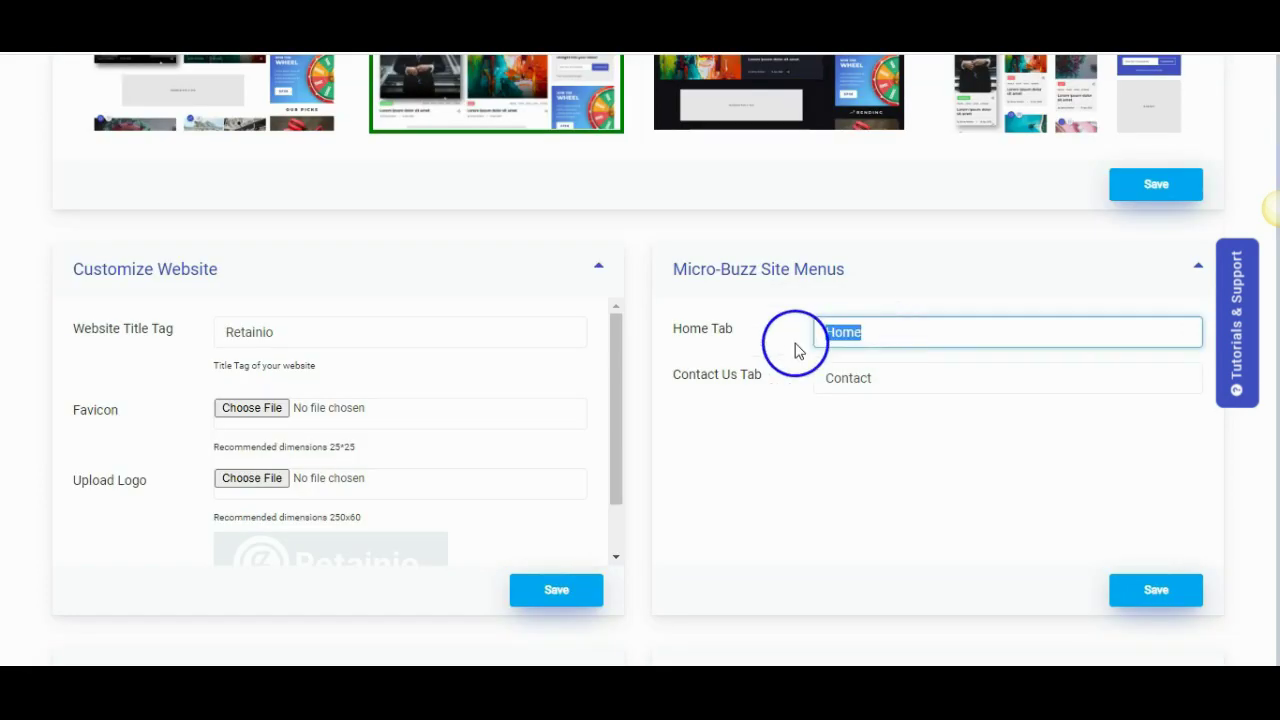
type("Main Page")
key("Tab")
type("Buzz us here")
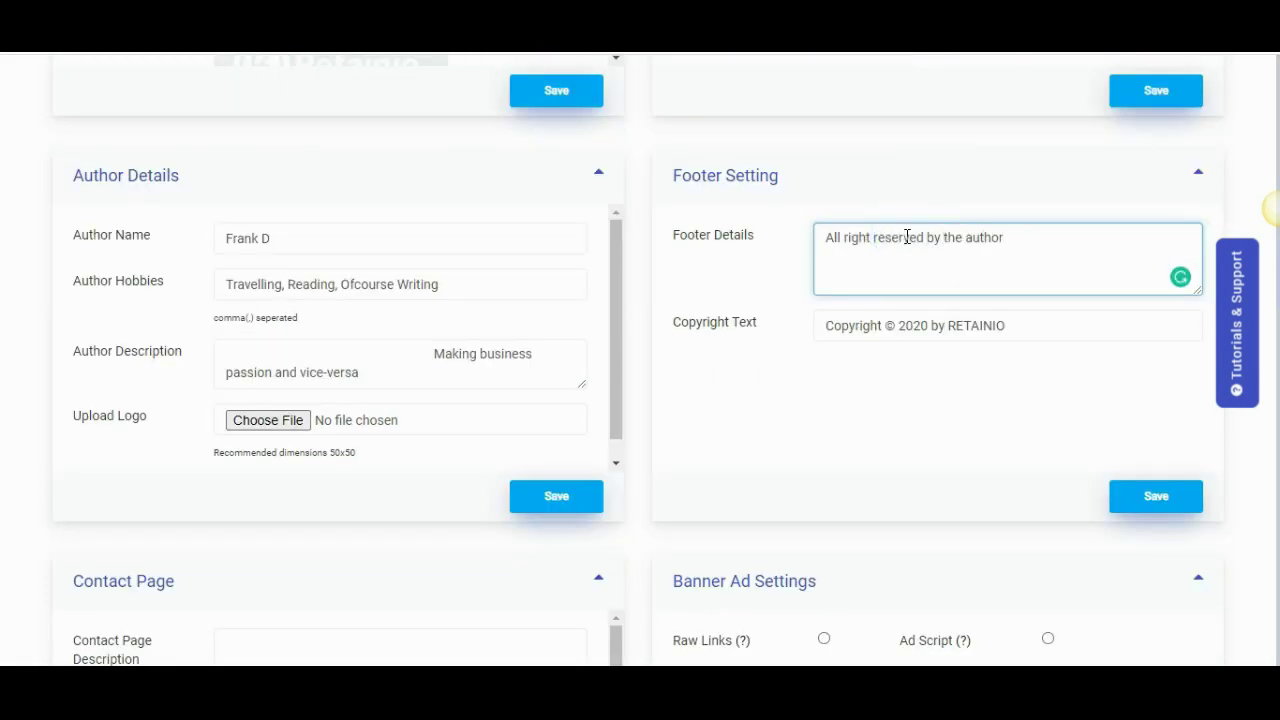
left_click(1155, 496)
Fill the contact page with description 'Contact us here' and address 123
scroll(329, 391, "down", 3)
left_click(329, 391)
type("Contact us here")
key("Tab")
type("123")
scroll(760, 488, "down", 9)
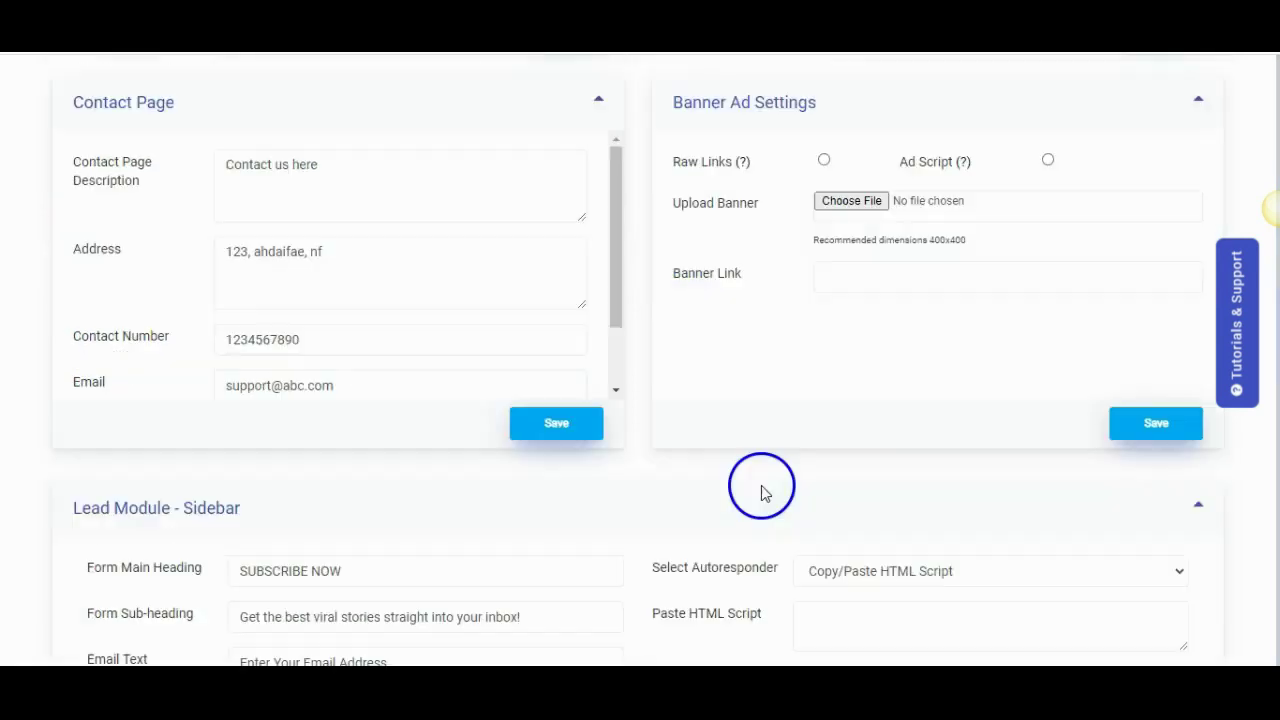
scroll(760, 488, "down", 8)
left_click(637, 130)
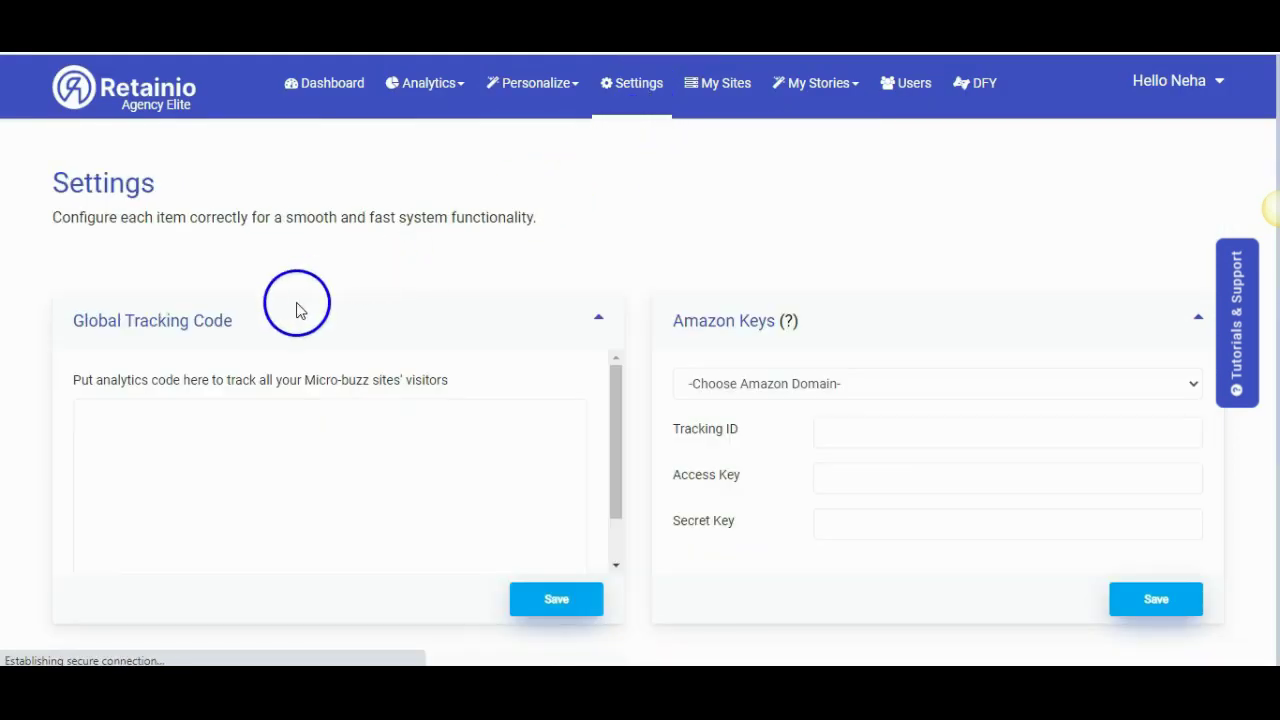
Return to the dashboard and show the posts of the demotrial site
scroll(765, 505, "down", 3)
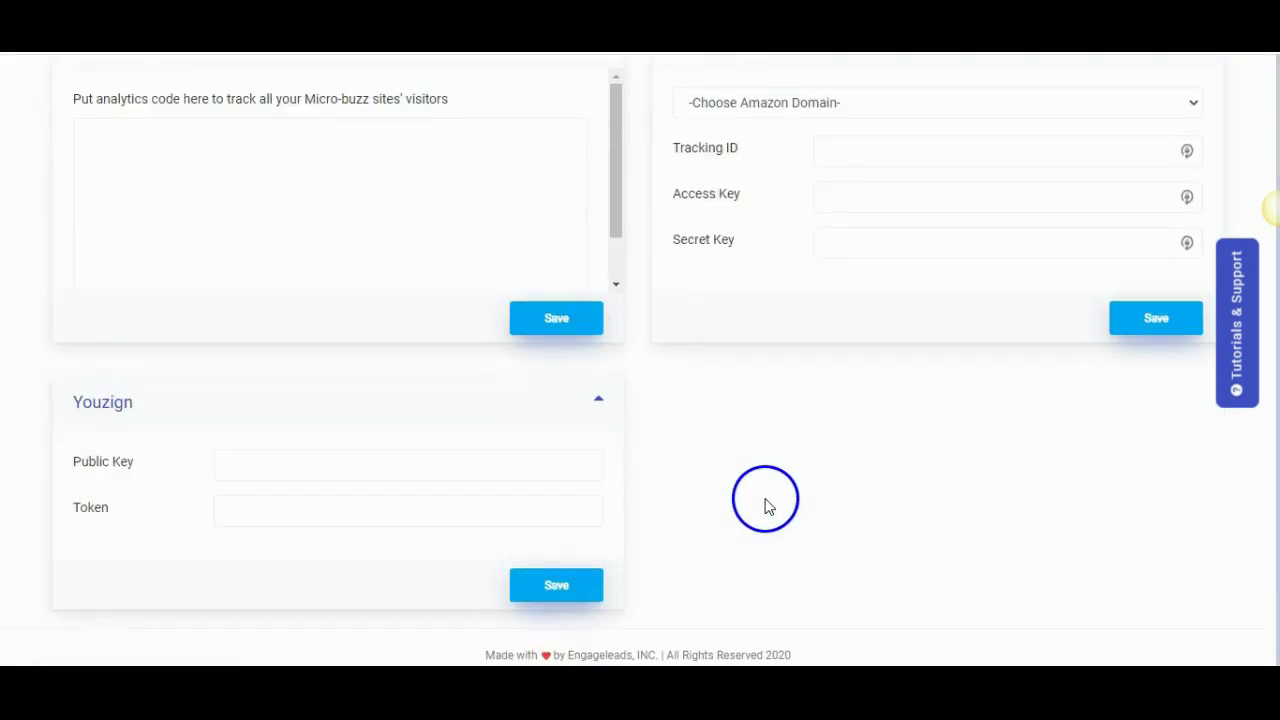
scroll(820, 471, "up", 3)
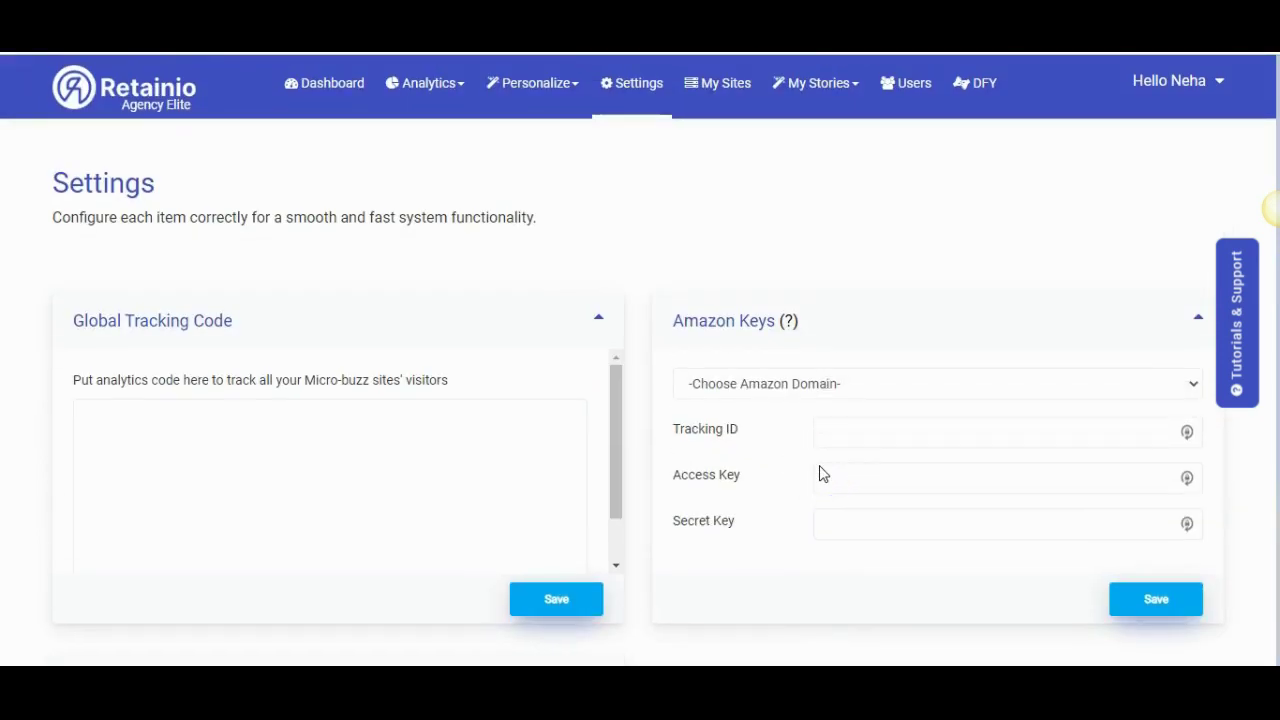
left_click(340, 86)
left_click(966, 183)
left_click(800, 229)
Start a new post titled 'My first blog post !' described 'Read for high value content and inputs'
left_click(1104, 185)
left_click(311, 345)
type("My first blog post !")
key("Tab")
type("Read for high value content and inputs")
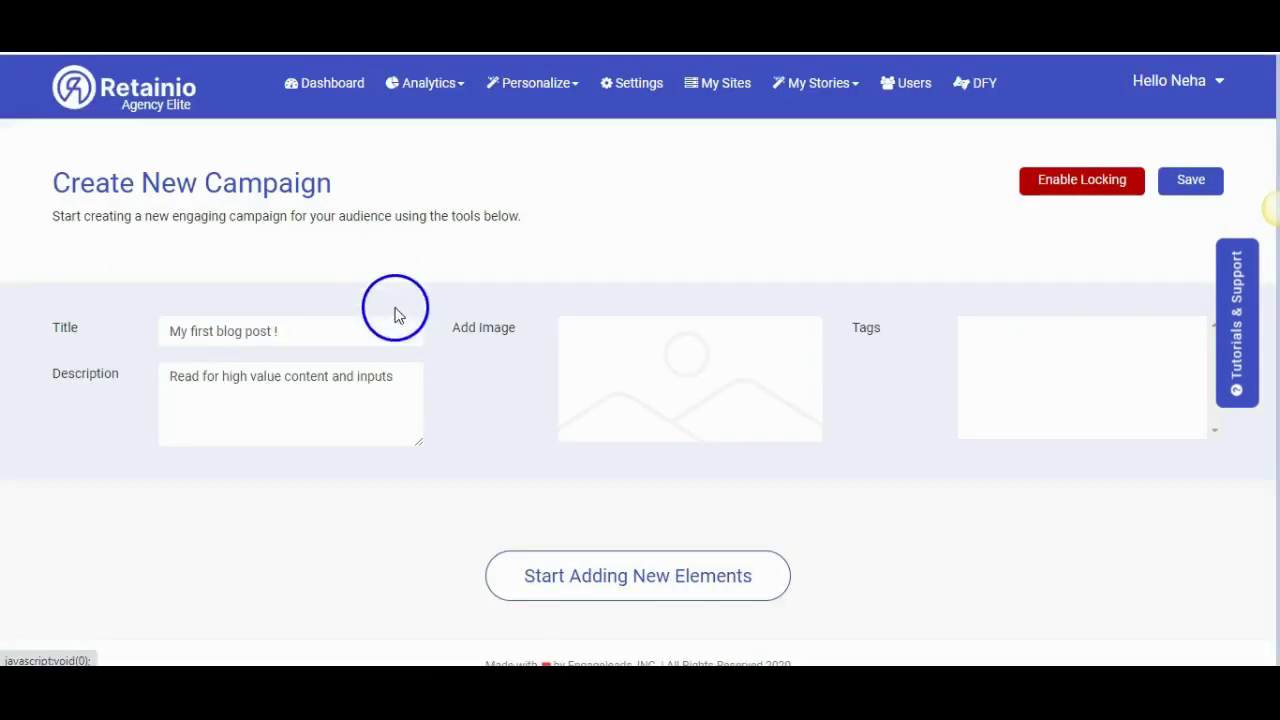
Search Pexels for 'business' and set the laptop photo as the post image
left_click(652, 410)
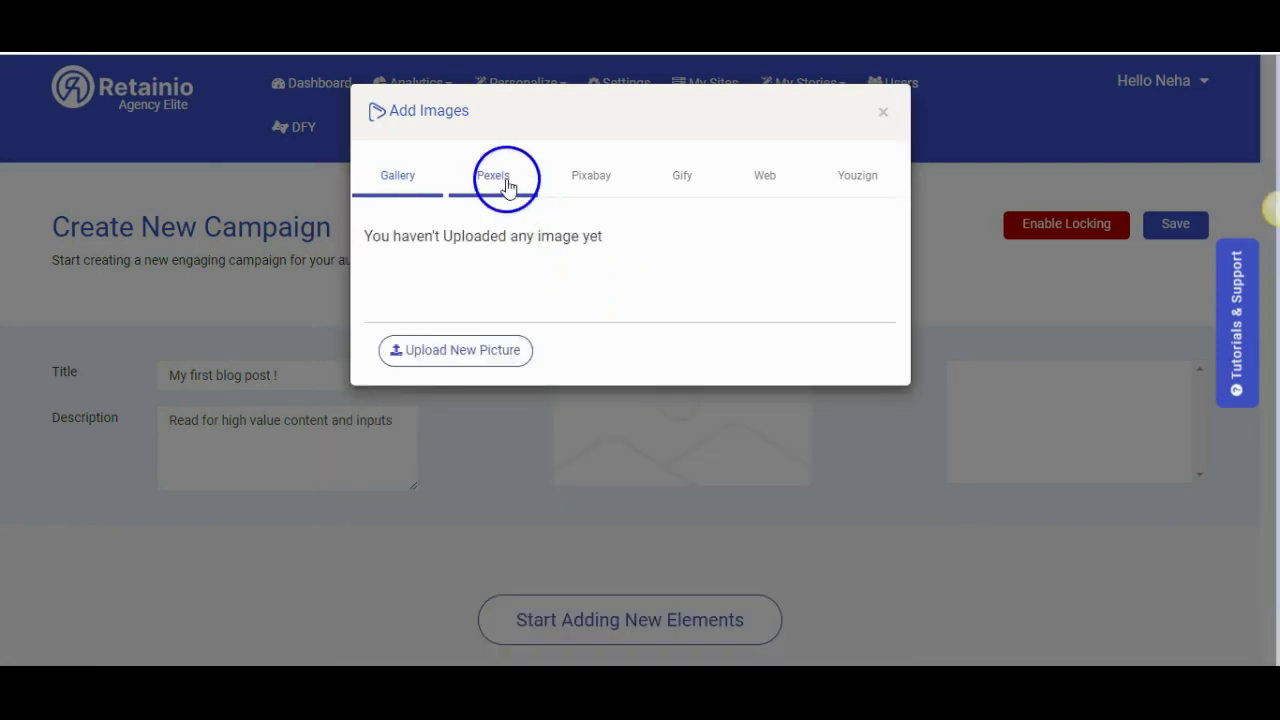
left_click(498, 170)
left_click(517, 247)
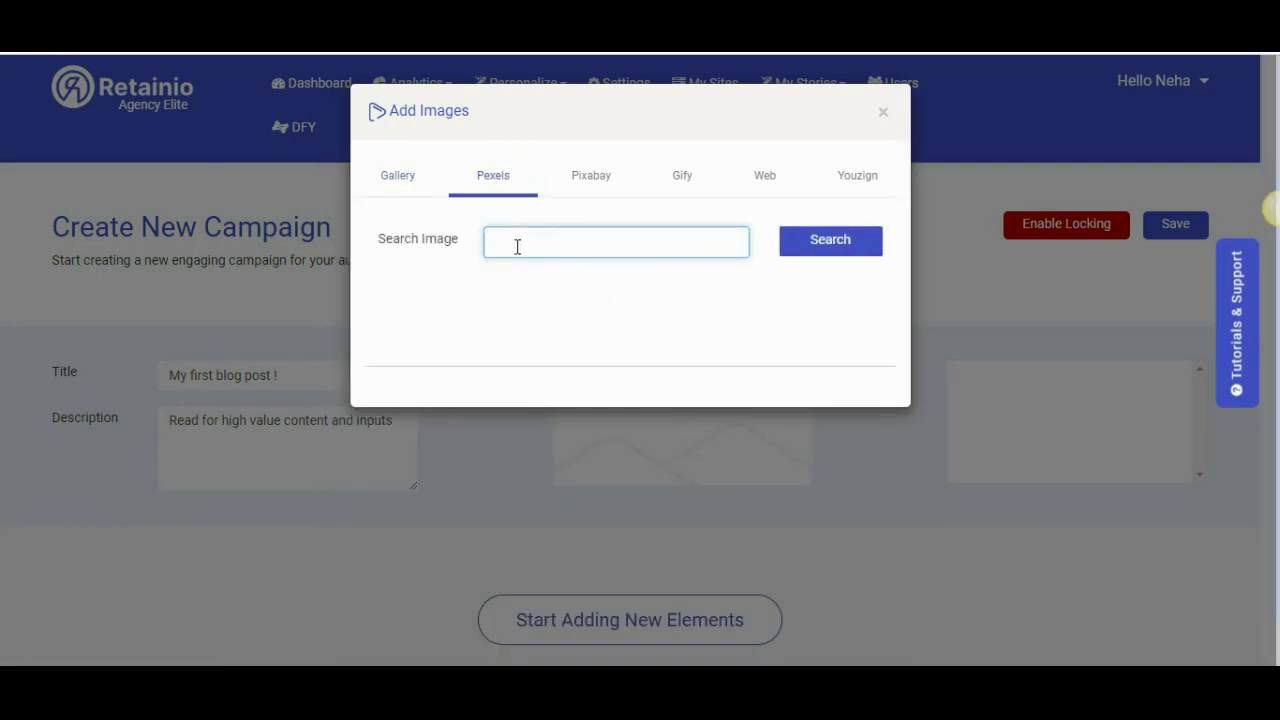
type("business")
key("Return")
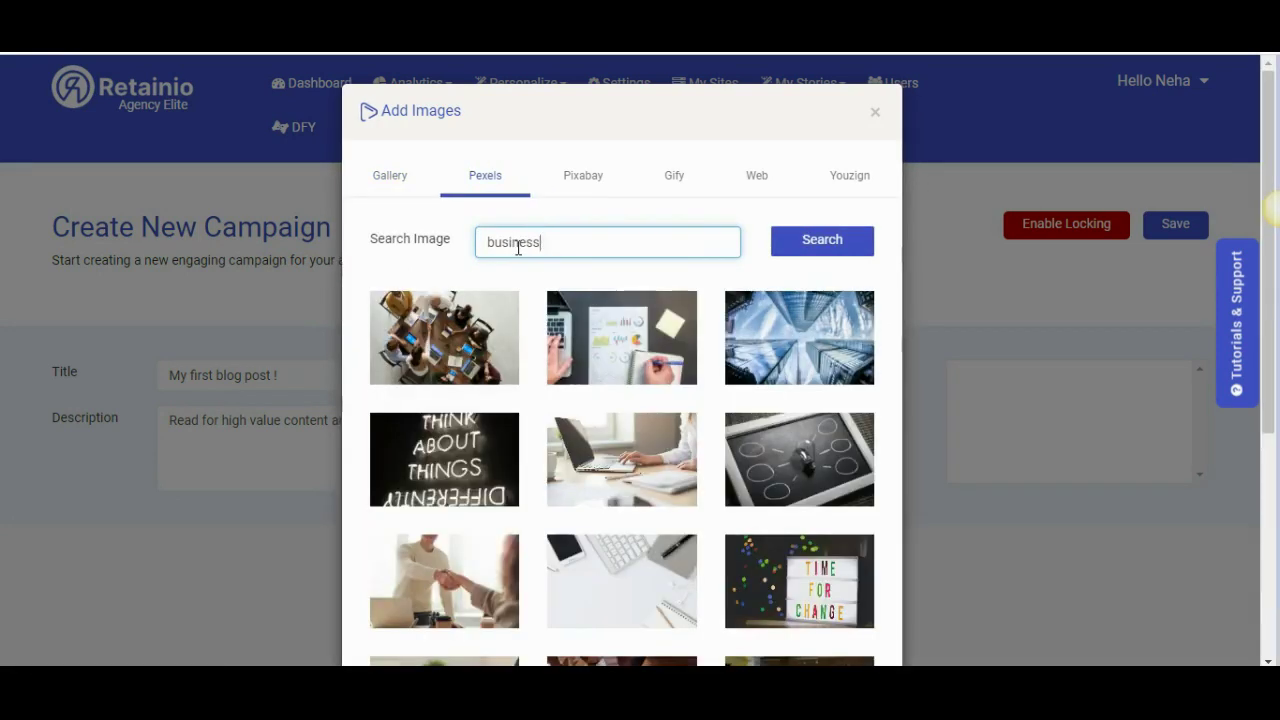
left_click(446, 582)
left_click(627, 455)
scroll(800, 520, "down", 3)
left_click(808, 551)
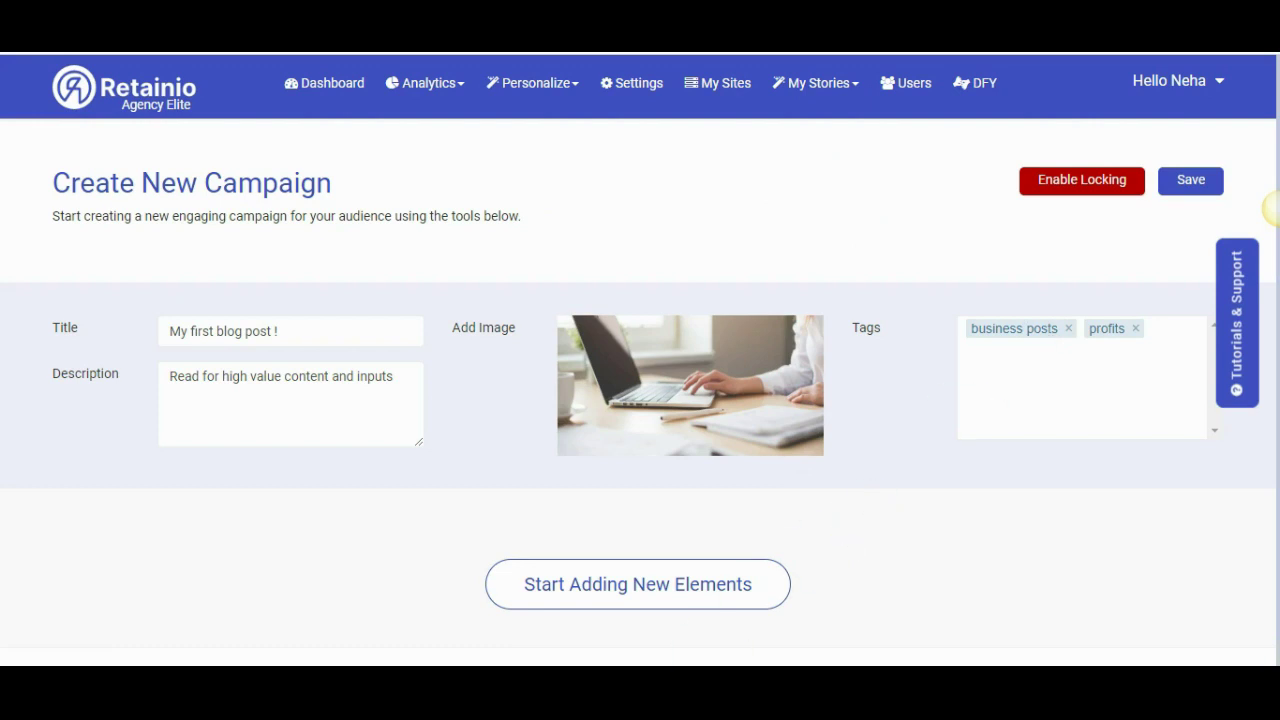
scroll(596, 332, "down", 4)
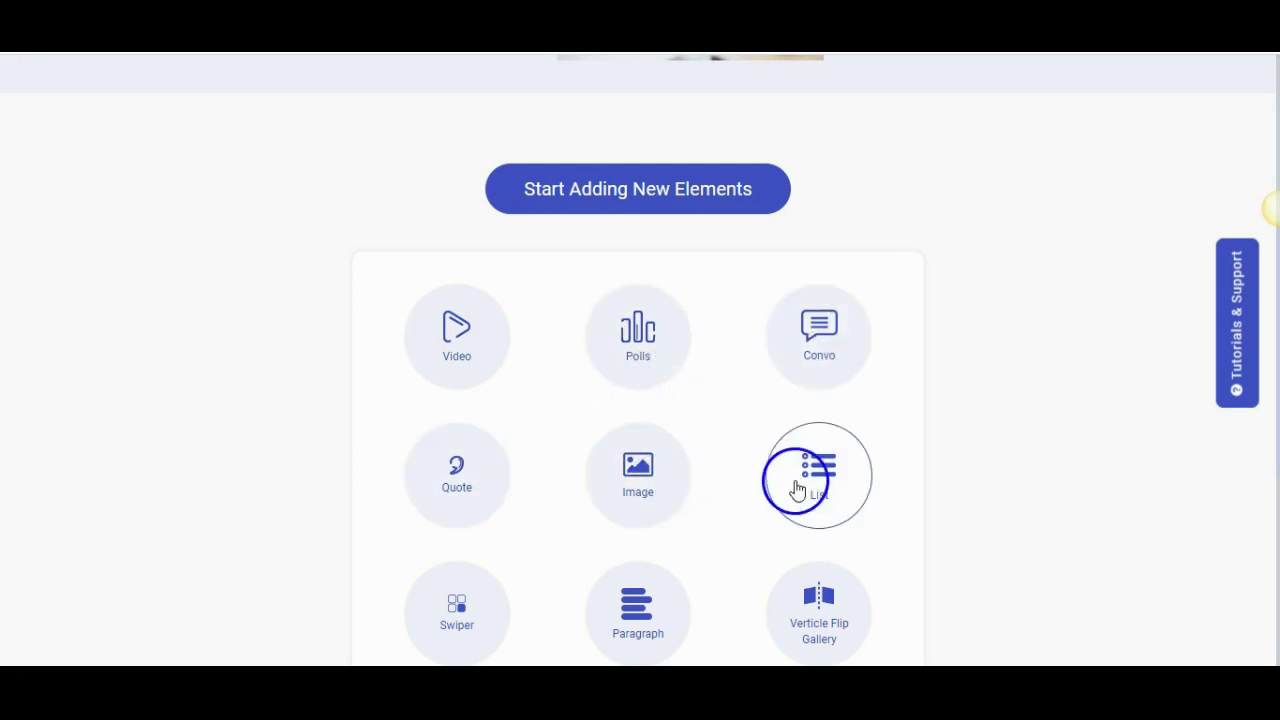
Search YouTube for 'business' and add the chosen video to the post
scroll(634, 646, "down", 5)
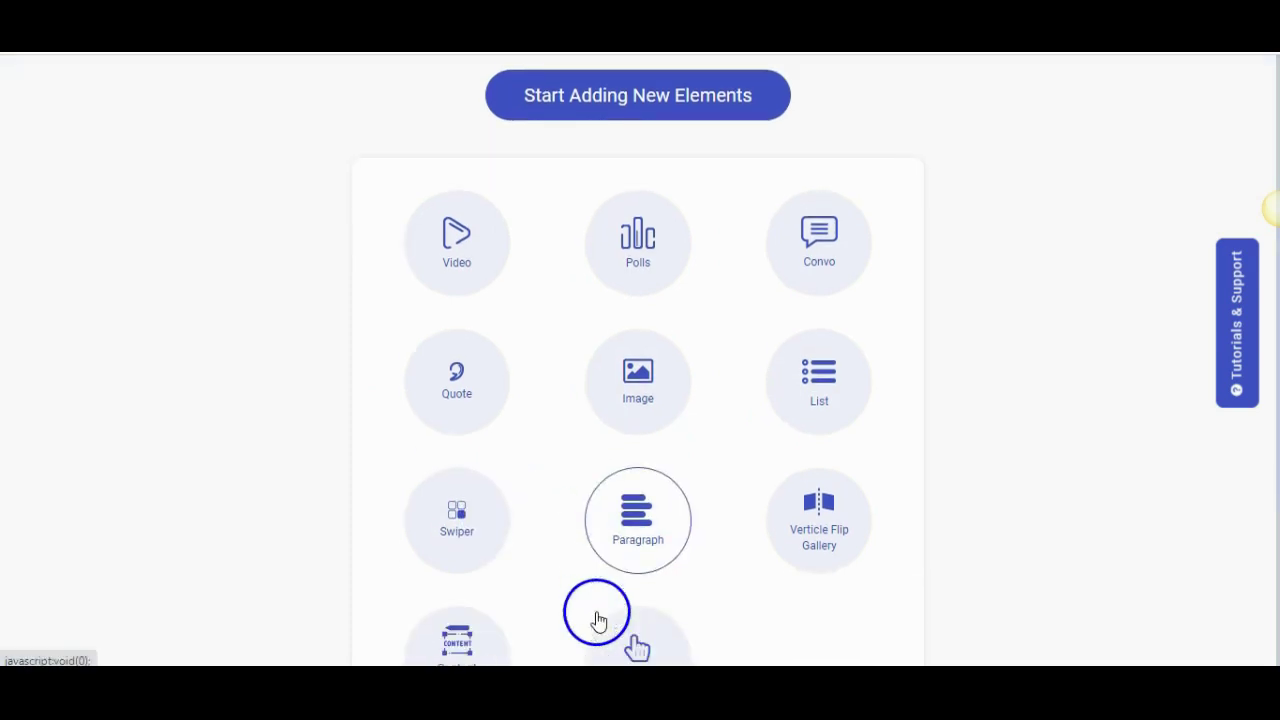
scroll(880, 509, "up", 5)
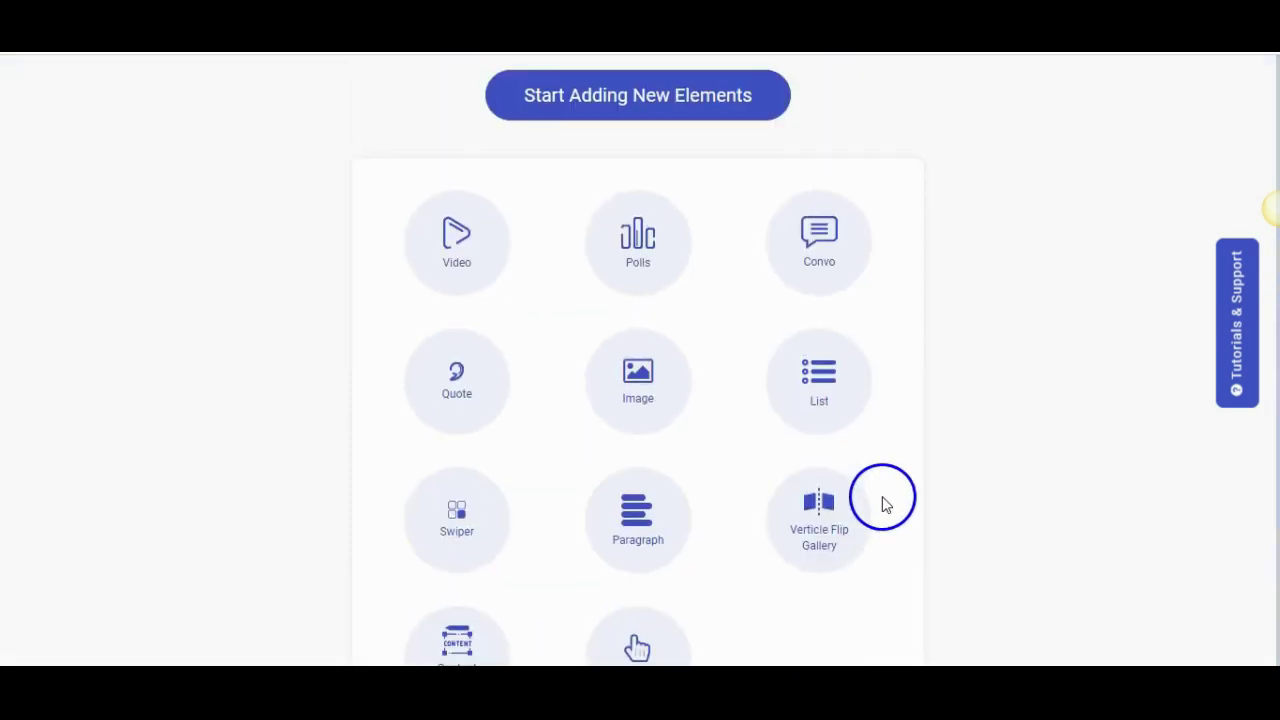
left_click(445, 360)
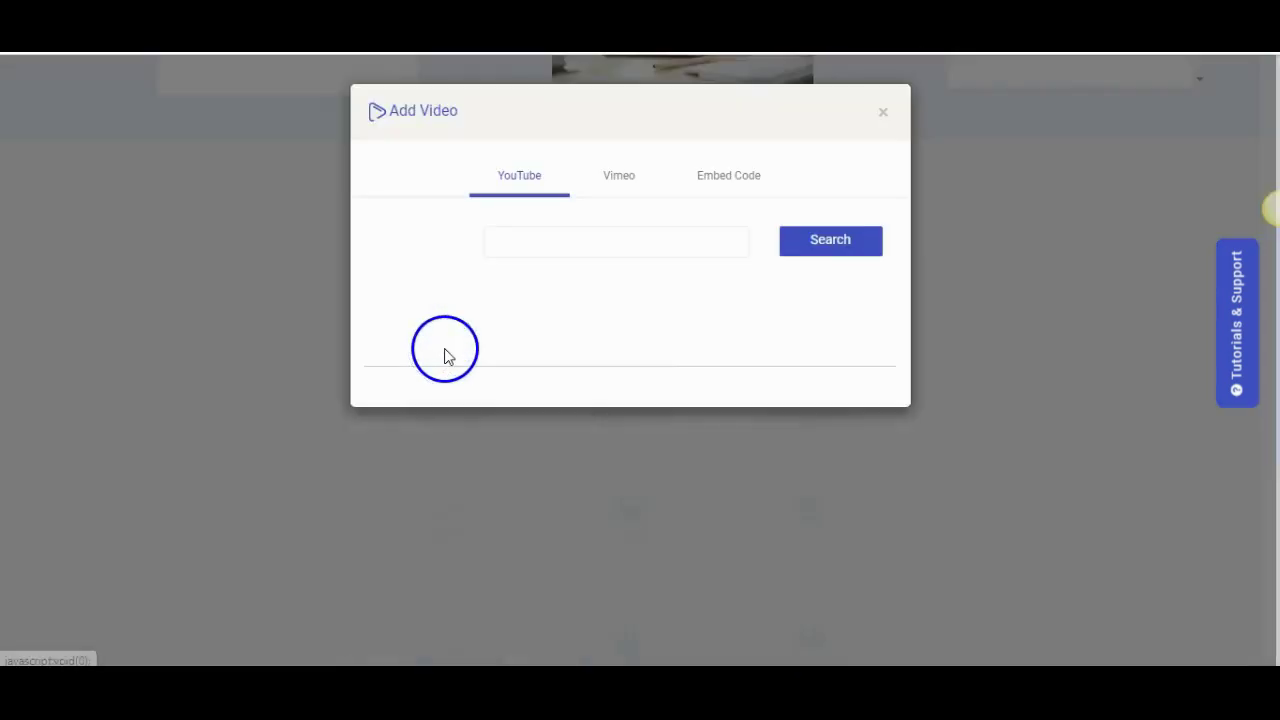
type("business")
left_click(620, 480)
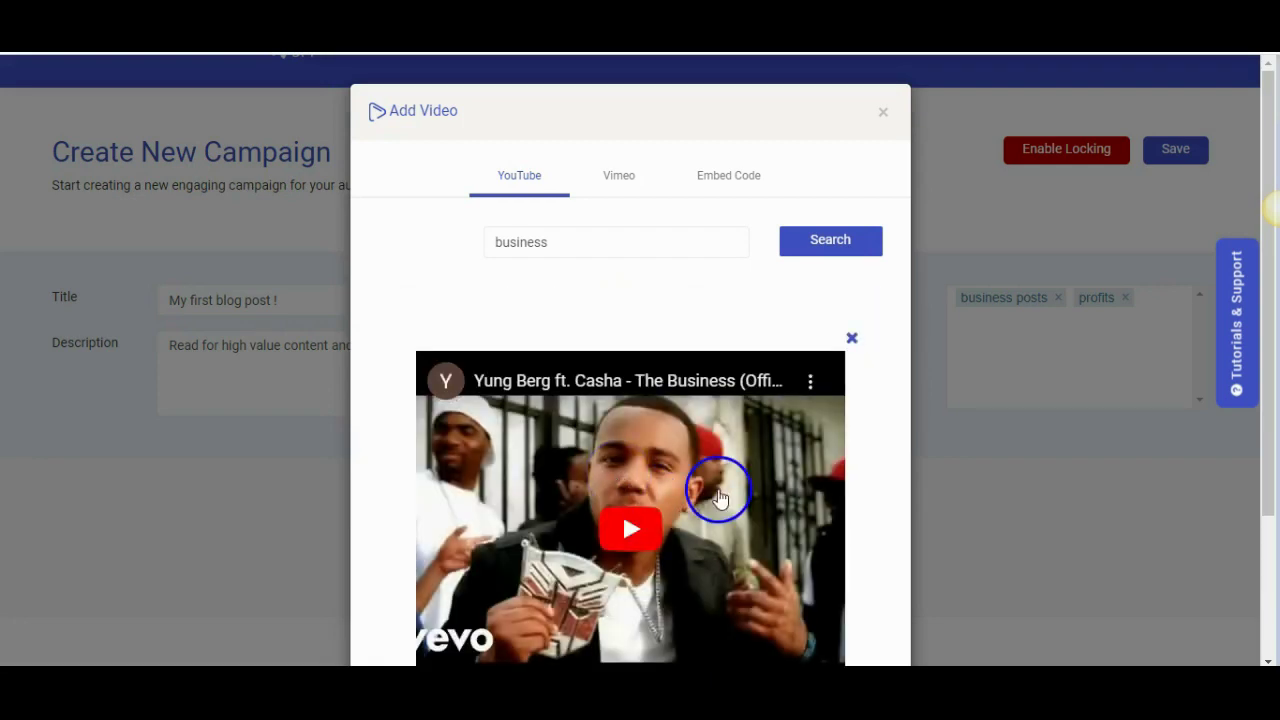
scroll(720, 491, "down", 1)
left_click(822, 658)
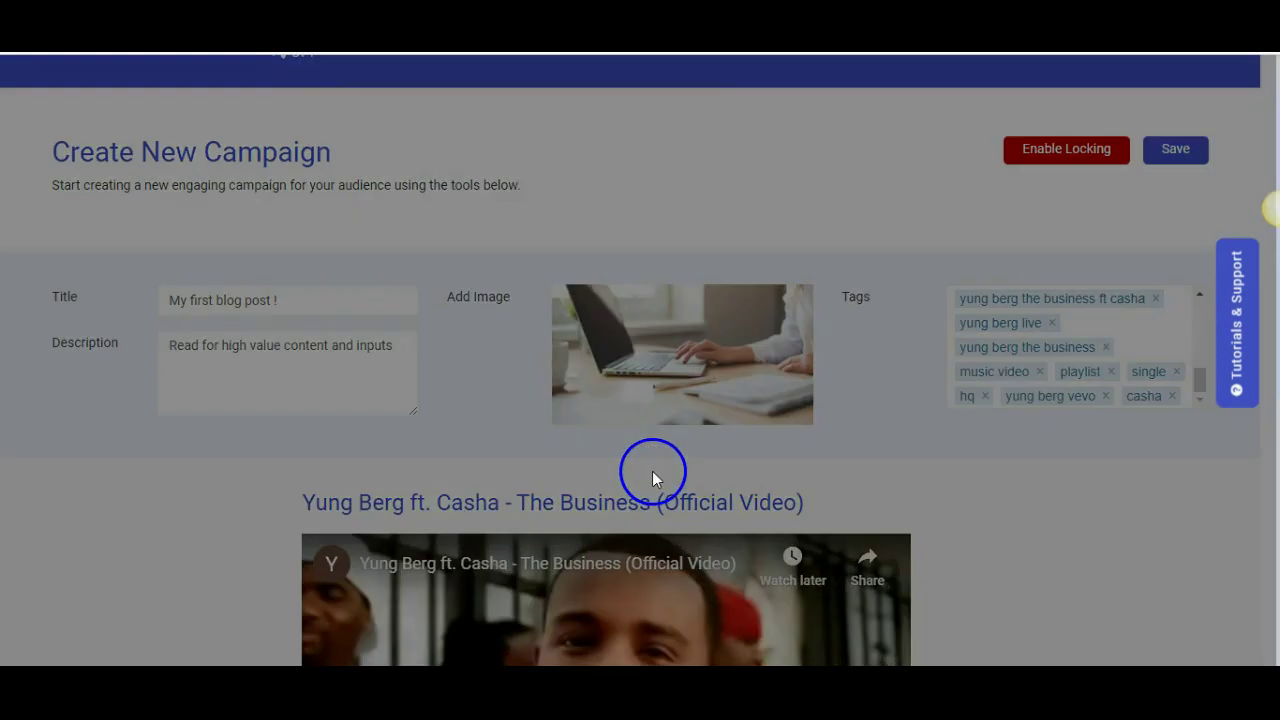
Delete the embedded video's title text
left_click(652, 500)
key("BackSpace")
left_click(837, 622)
scroll(694, 560, "down", 10)
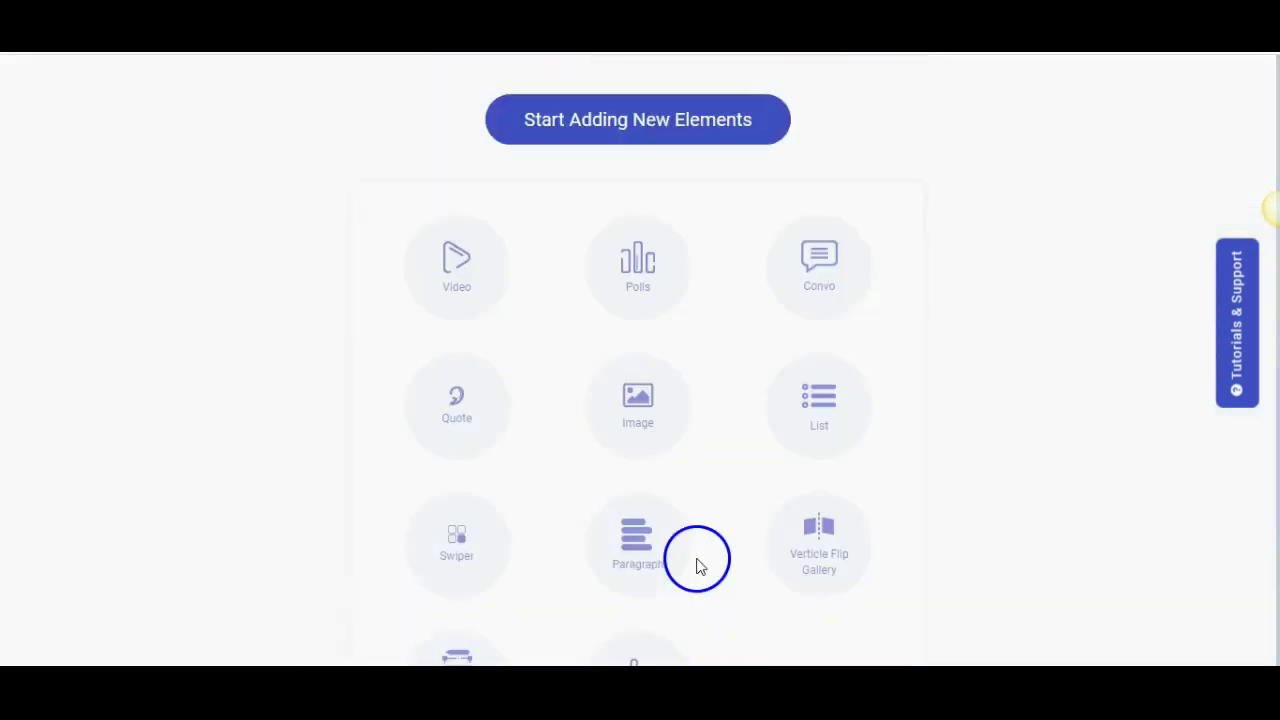
Add a poll 'What's your favorite business idea' described 'vote for your favorite business idea of the ones we saw'
left_click(640, 135)
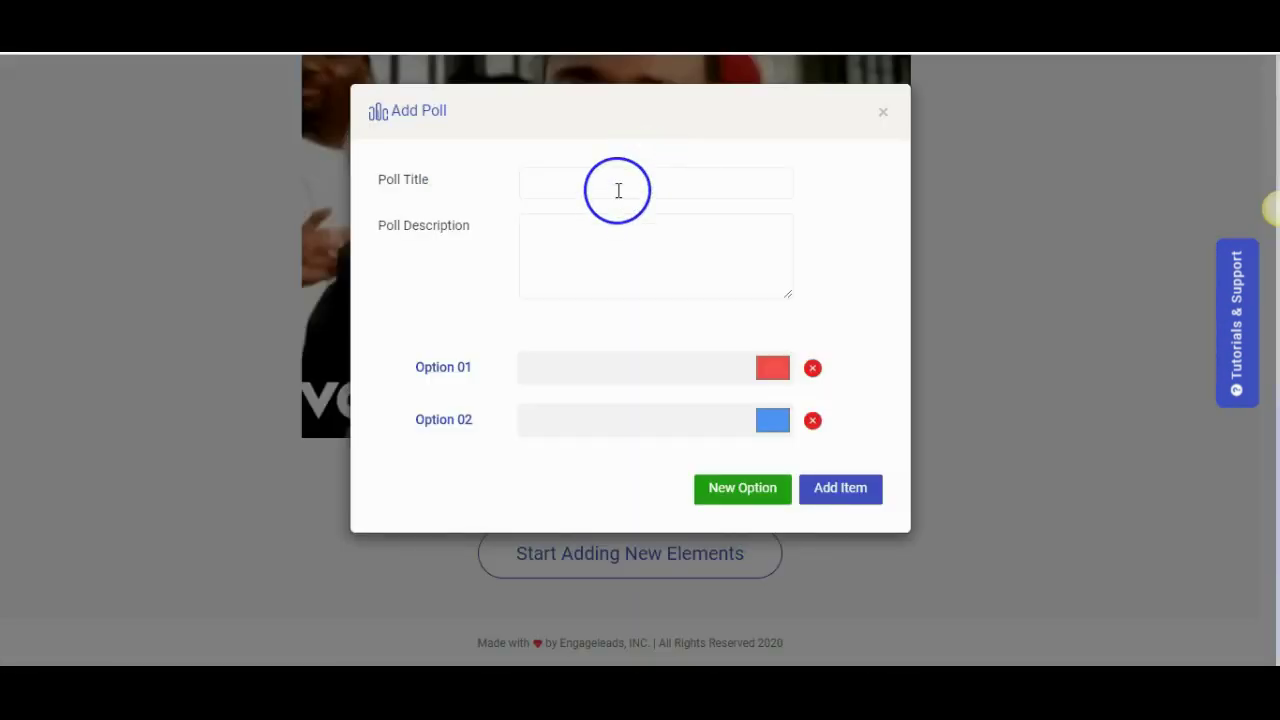
left_click(618, 190)
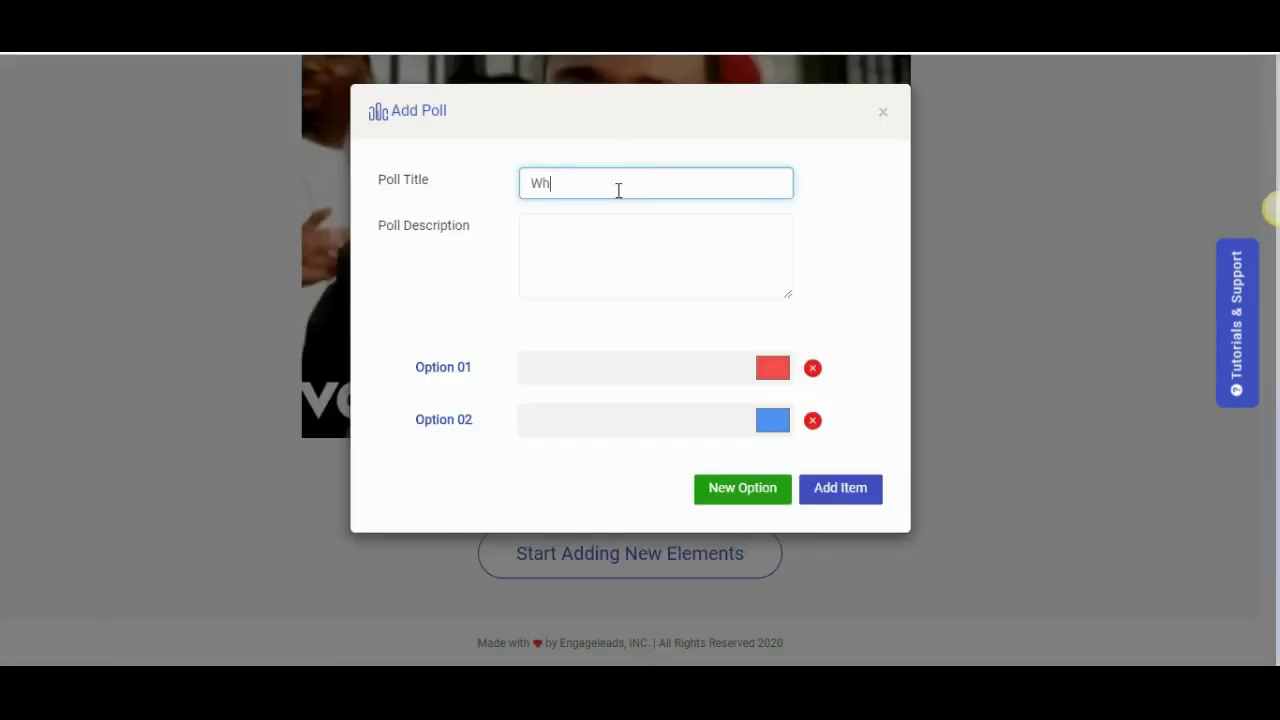
type("What's your favorite business idea")
key("Tab")
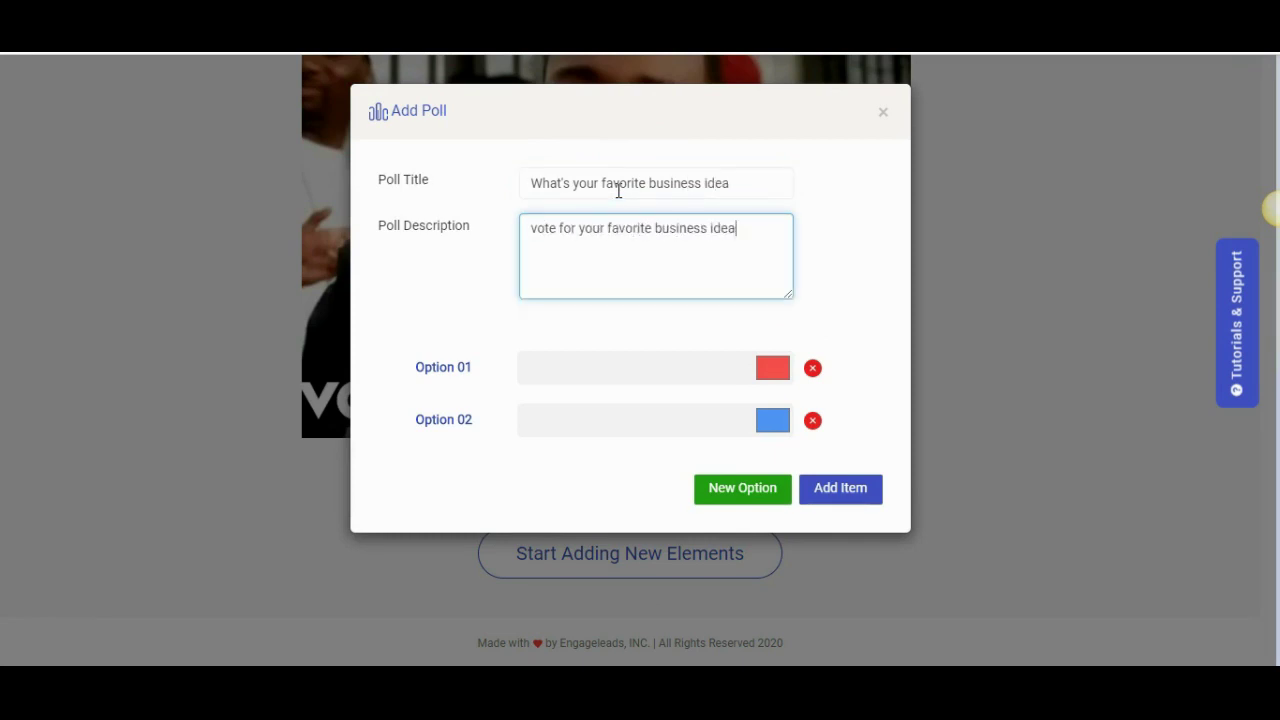
type("vote for your favorite business idea of the ones we saw")
left_click(598, 367)
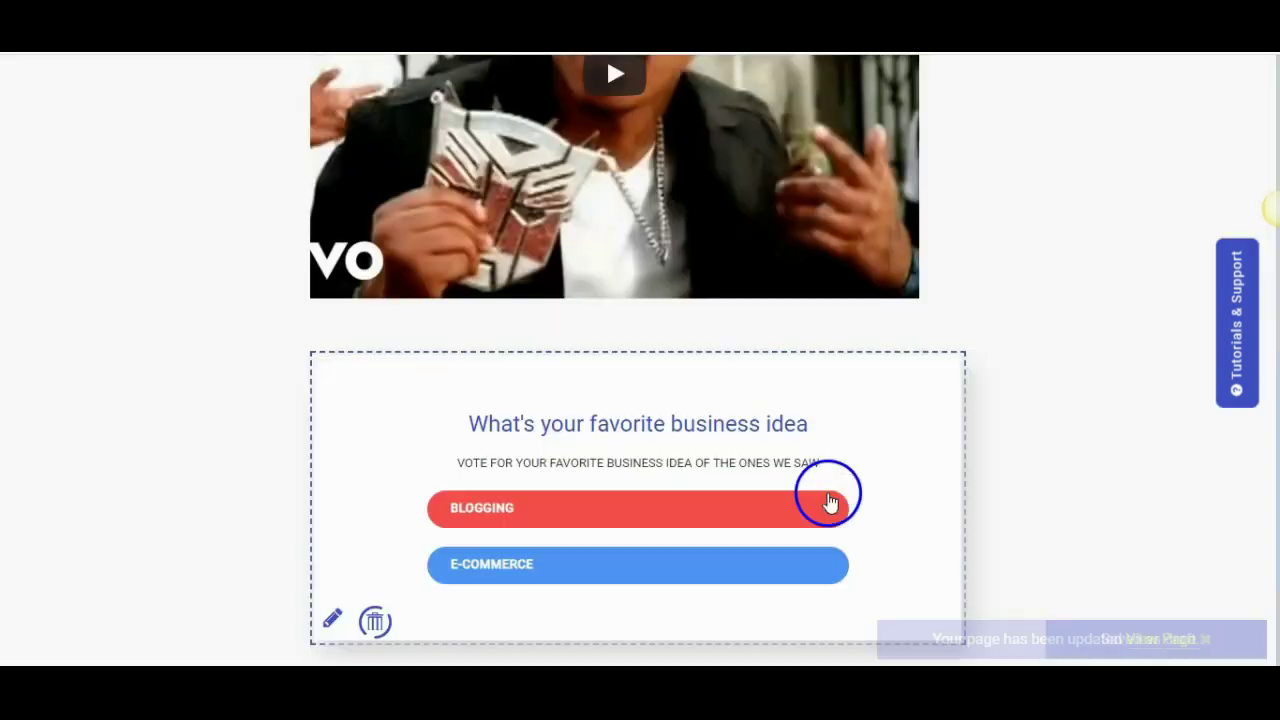
scroll(828, 500, "down", 2)
Start a conversation with a third member and write the first message 'hey' with its participant name
left_click(553, 550)
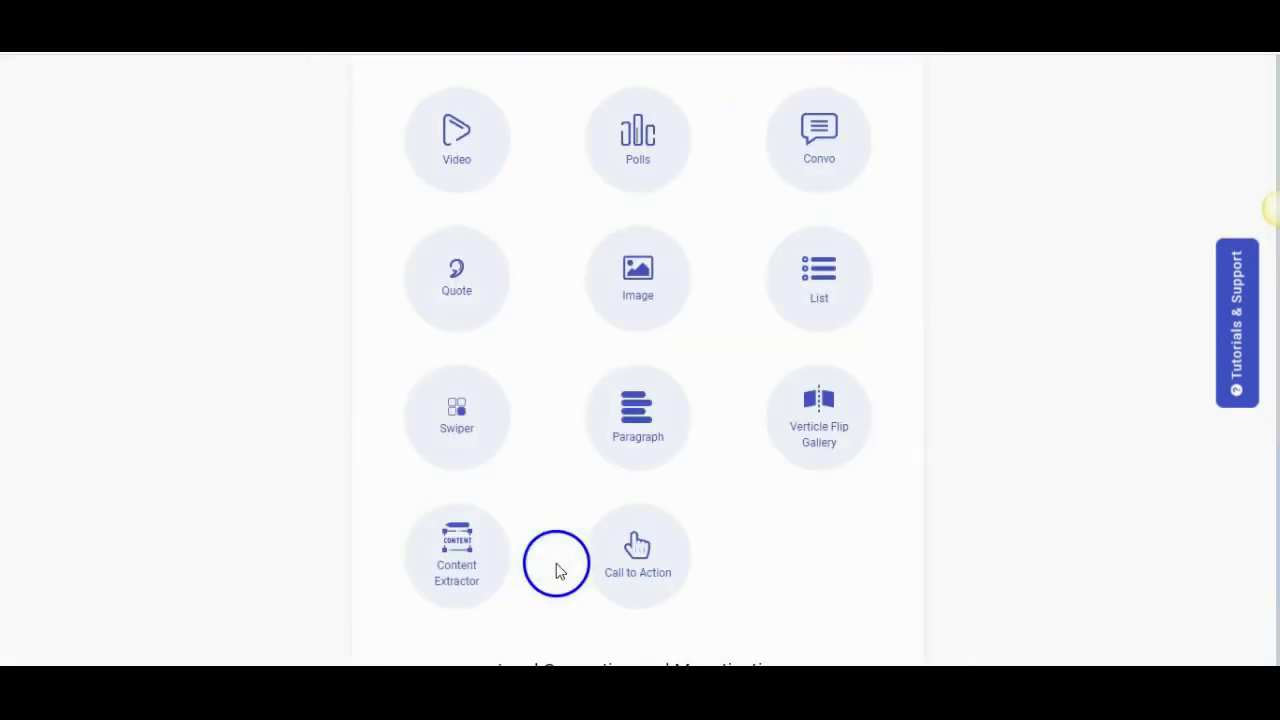
left_click(779, 168)
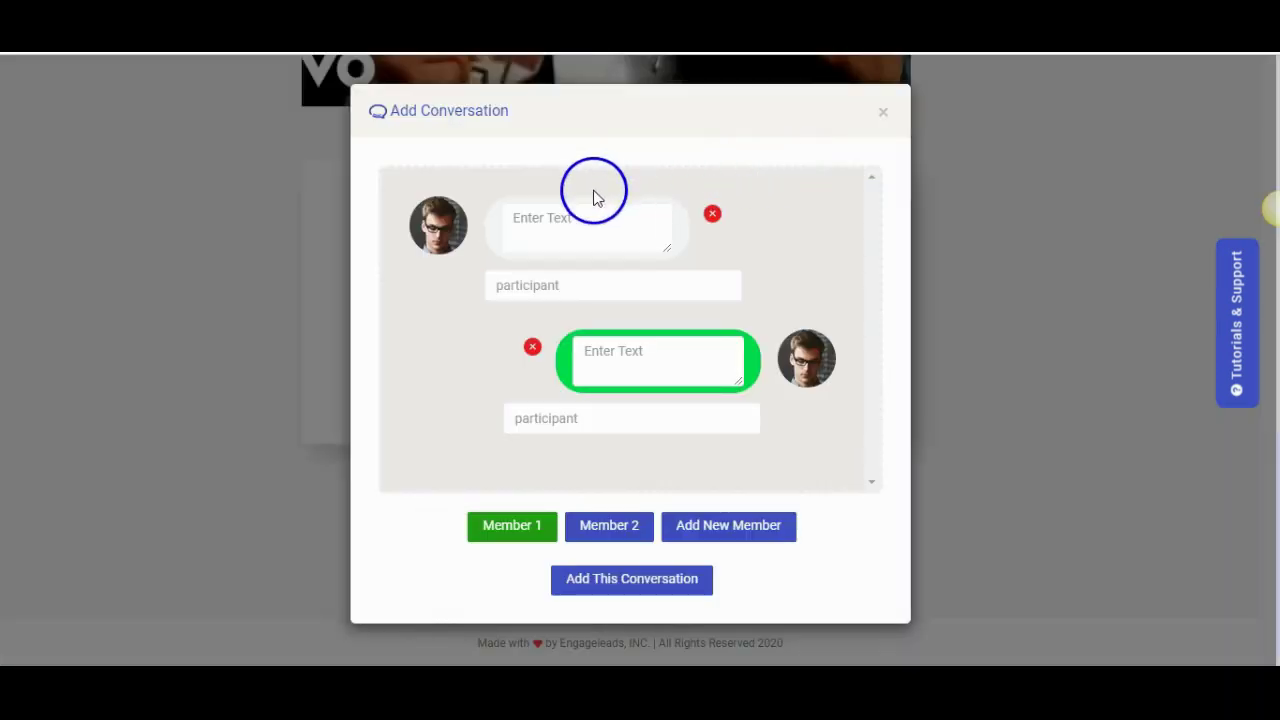
left_click(700, 530)
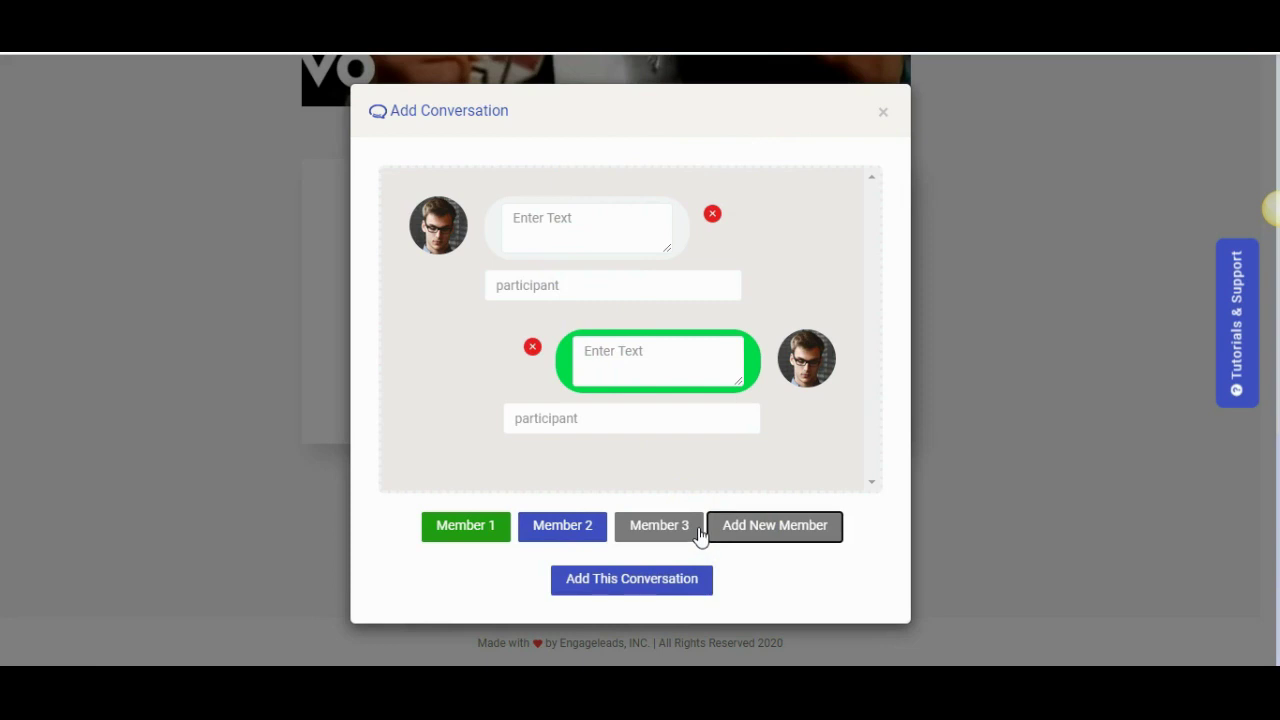
left_click(563, 234)
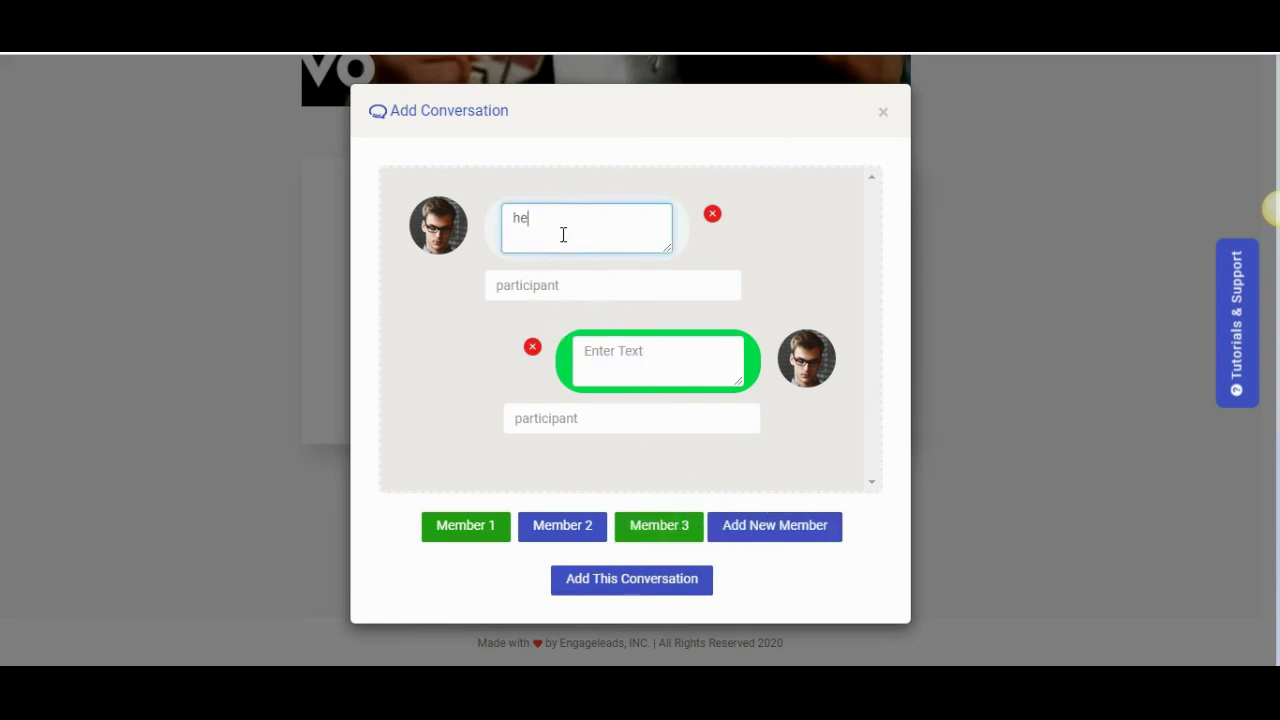
type("hey")
key("Tab")
key("Tab")
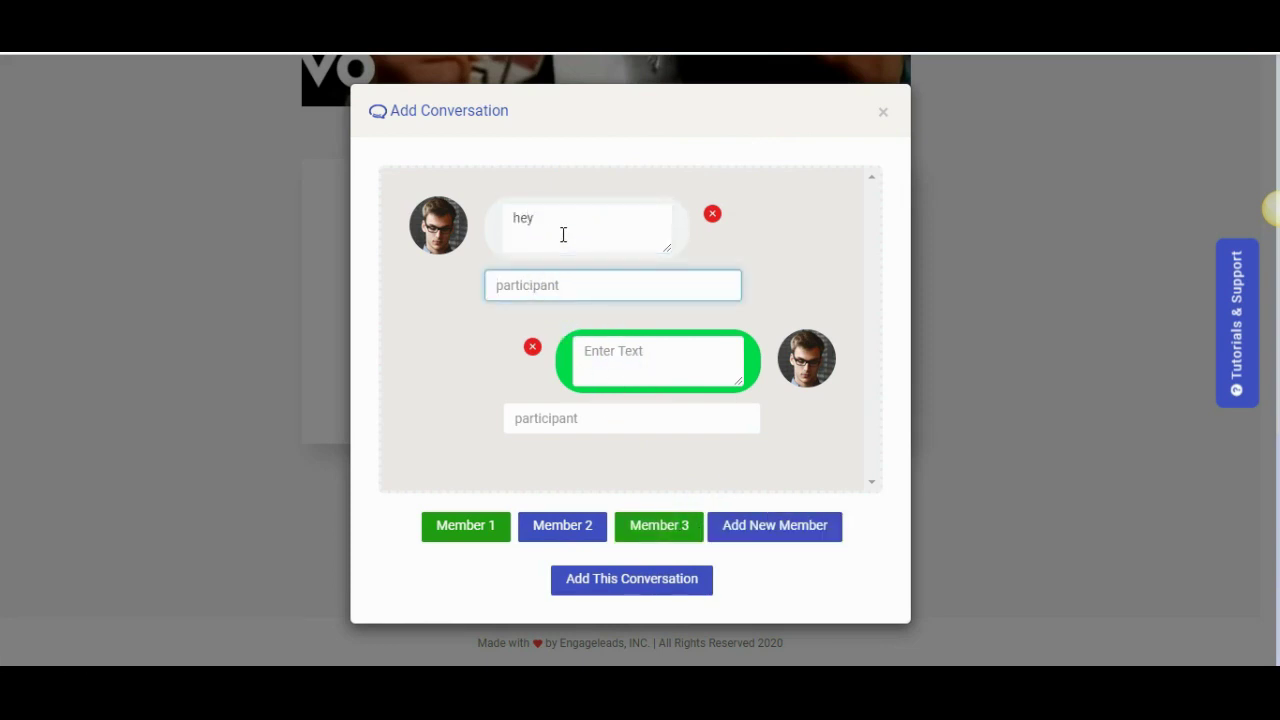
type("Marty")
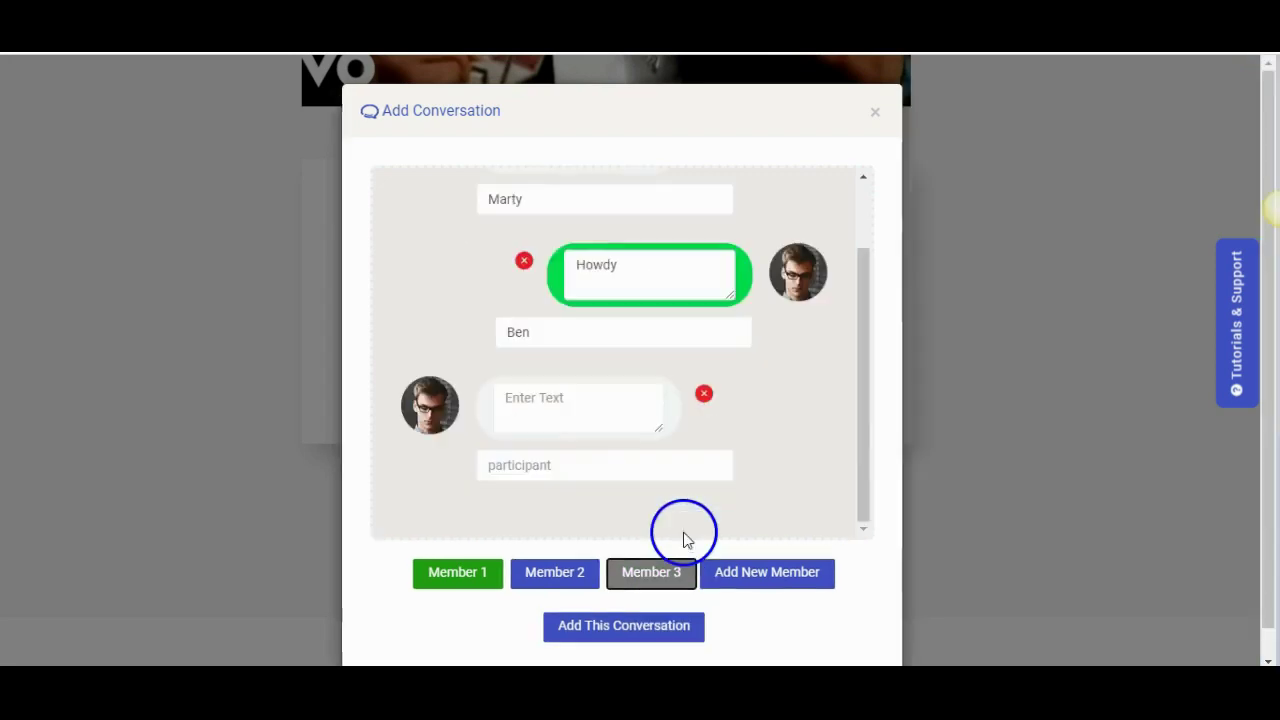
Name the Wassup message's participant, add a Member 1 message, and insert the conversation
left_click(566, 421)
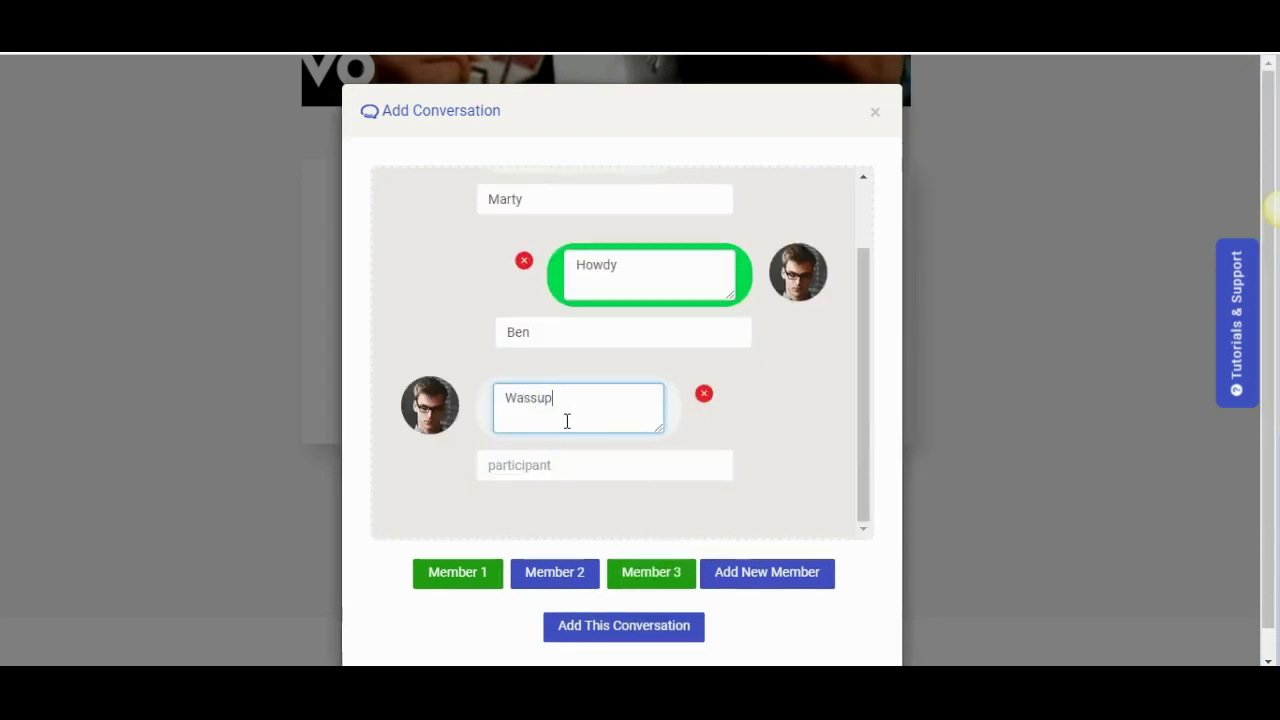
left_click(559, 477)
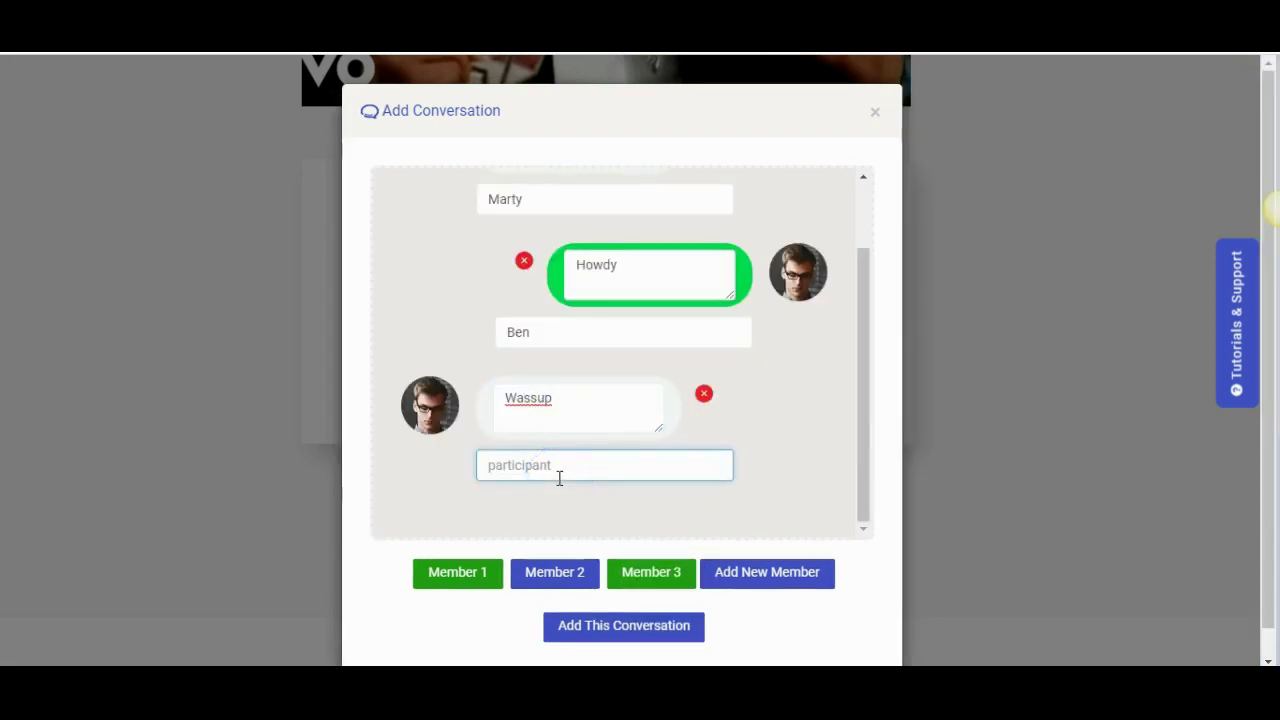
type("Marty")
left_click(457, 572)
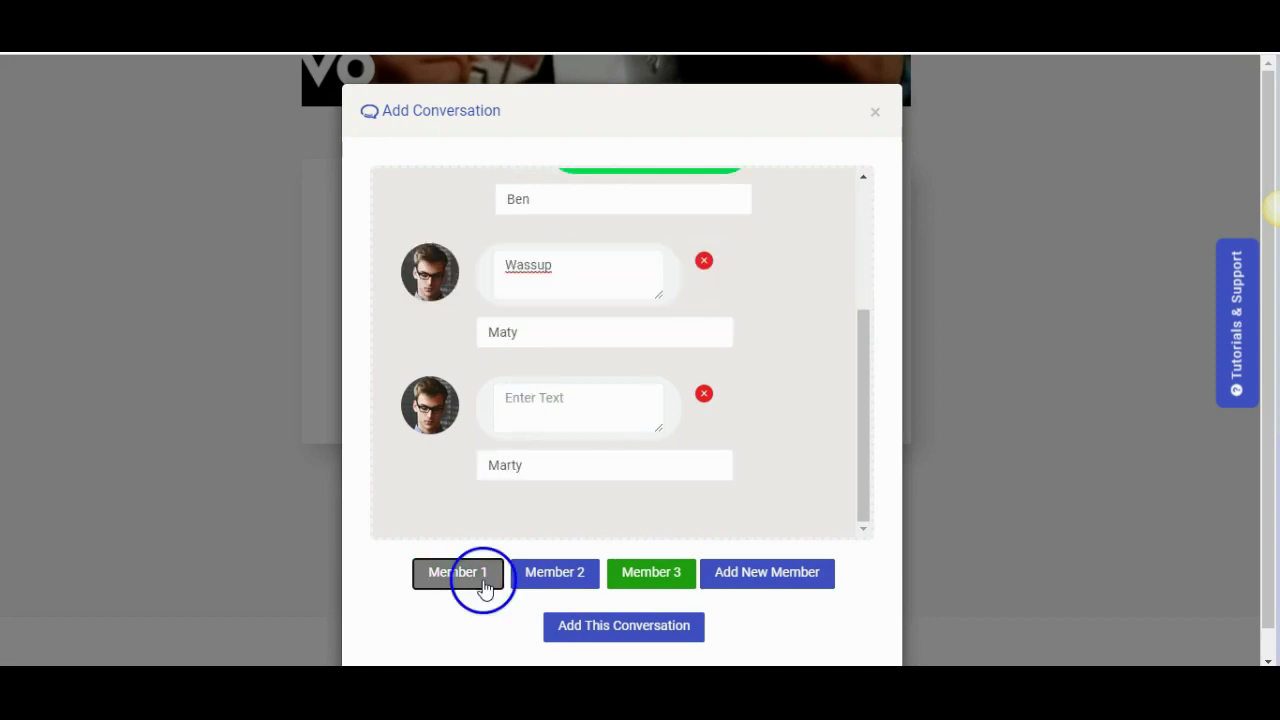
left_click(544, 402)
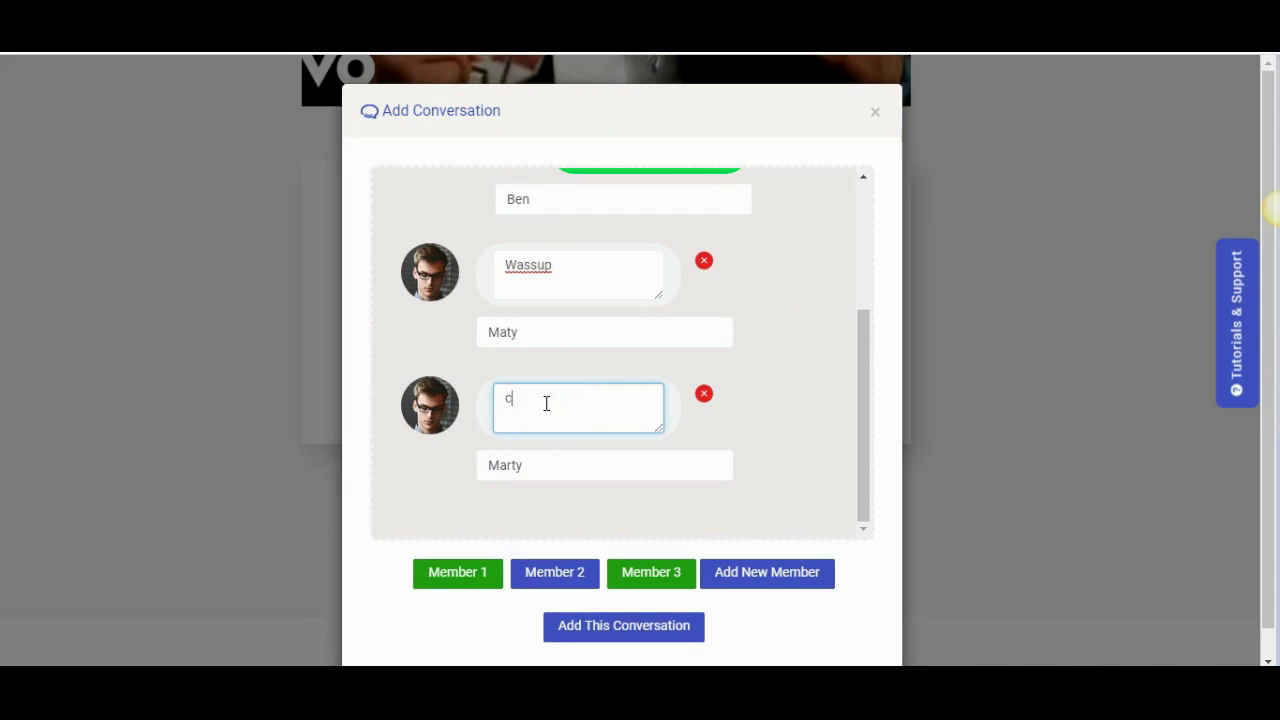
left_click(650, 623)
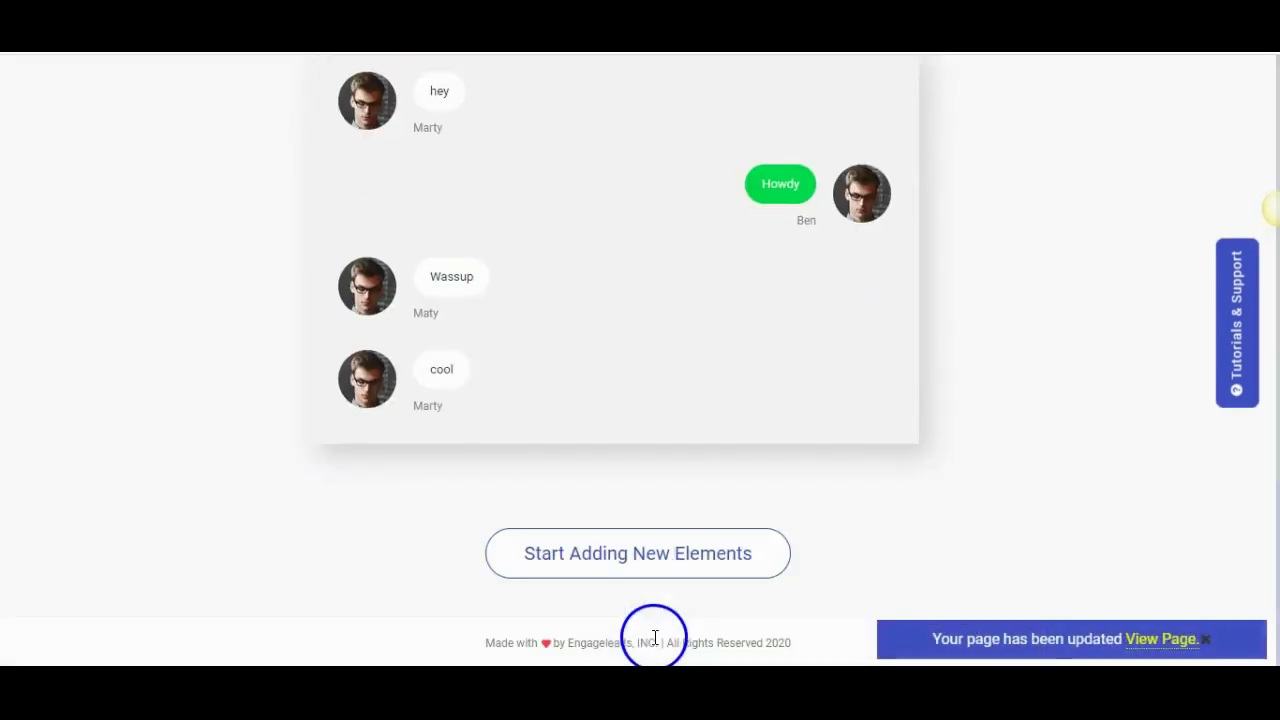
left_click(700, 550)
Add a custom quote with text 'Quote' and author 'Author'
left_click(460, 285)
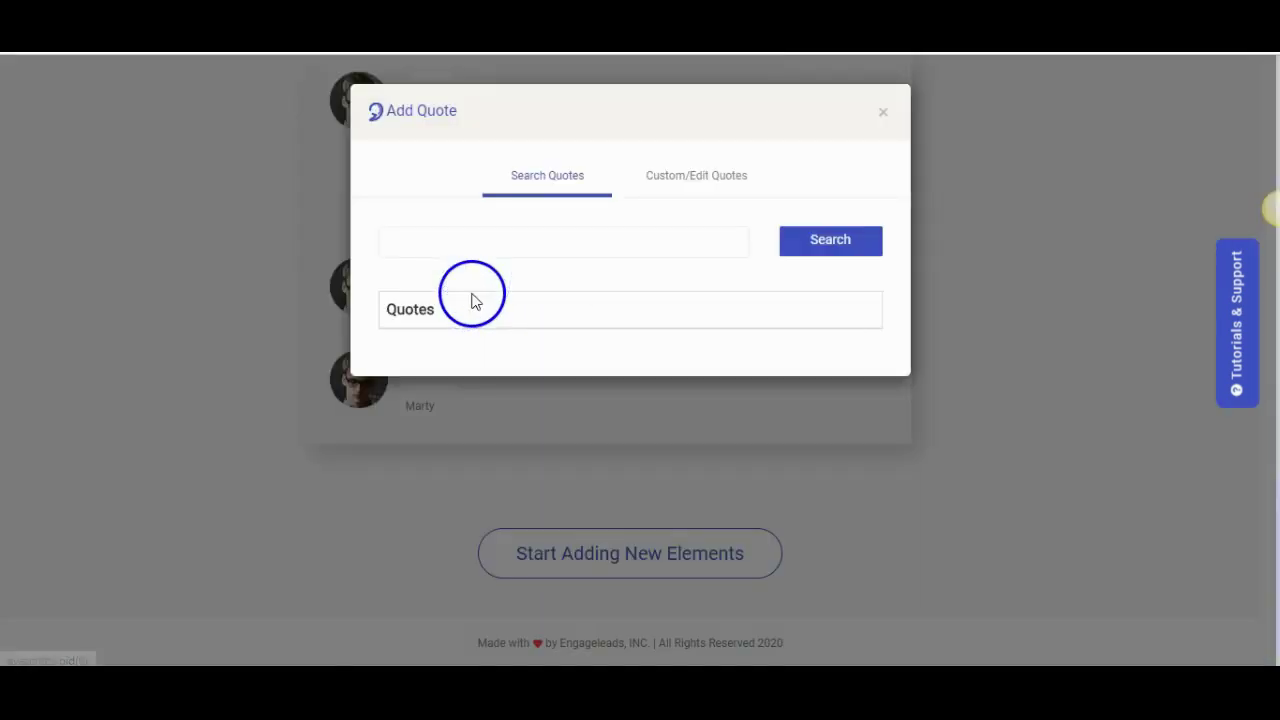
left_click(642, 178)
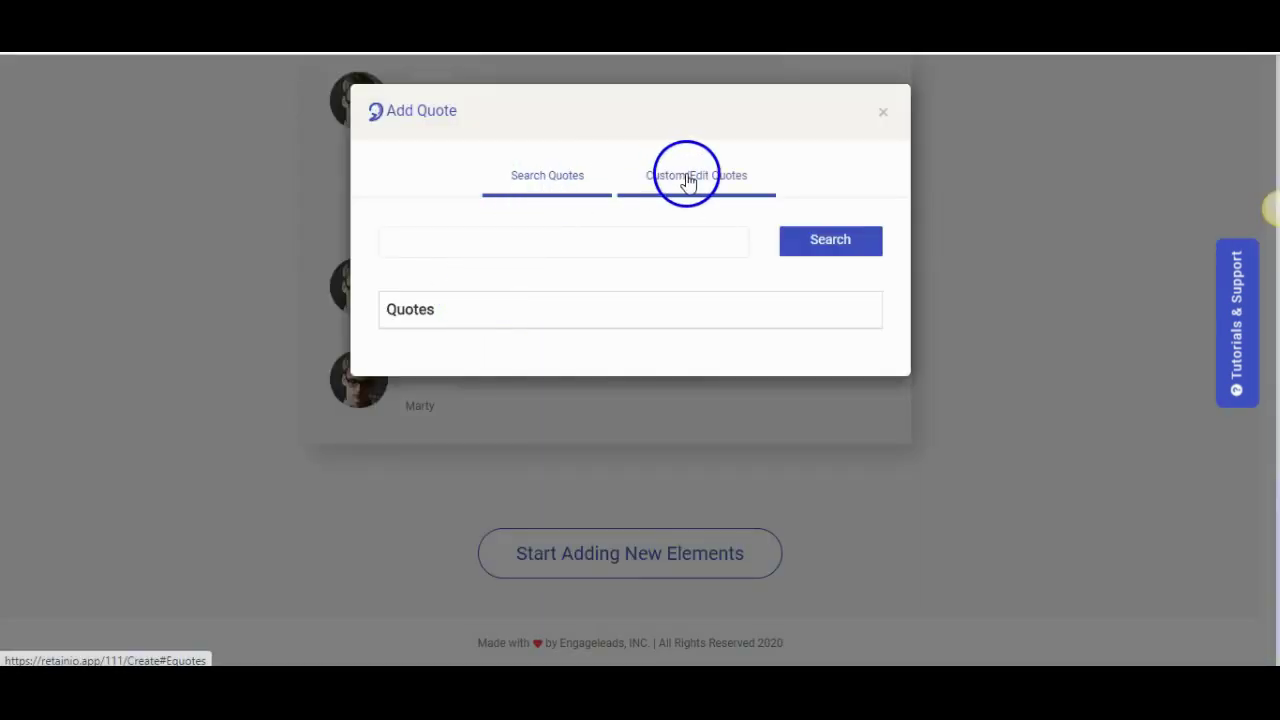
left_click(569, 450)
type("Quote")
key("Tab")
type("Author")
left_click(816, 568)
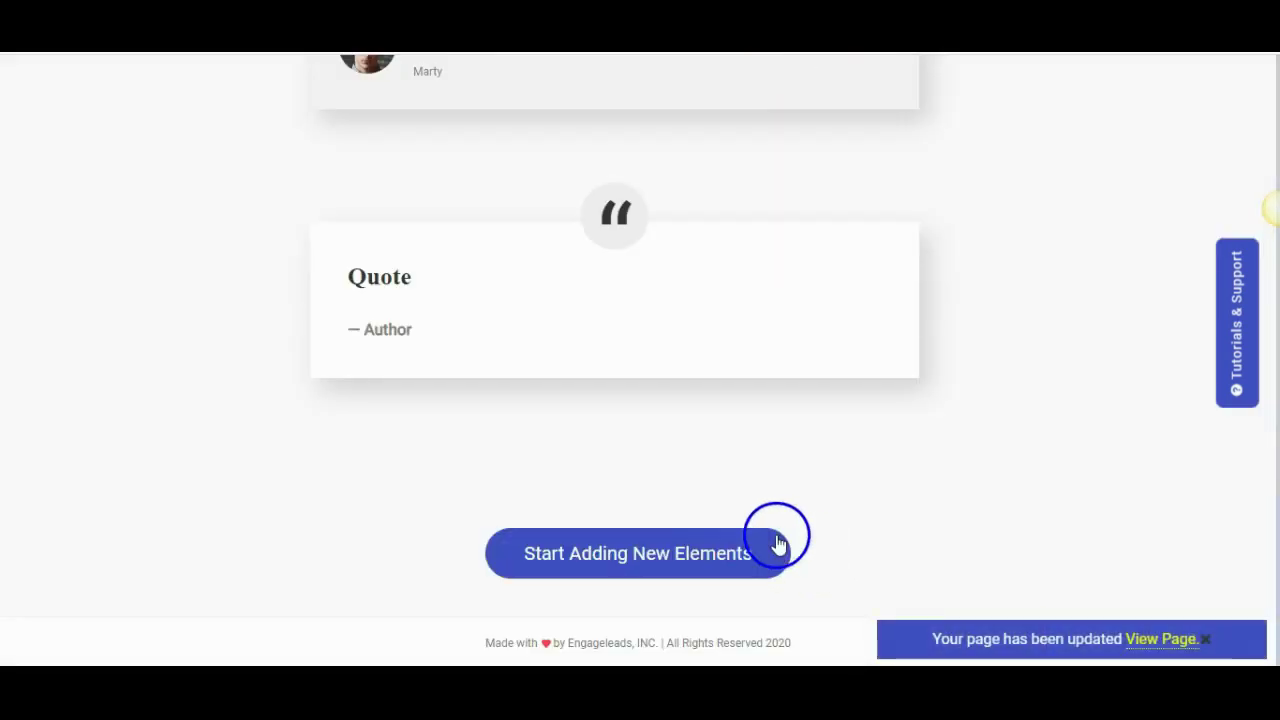
Add an image element using a Pixabay photo found by searching 'Business'
left_click(709, 551)
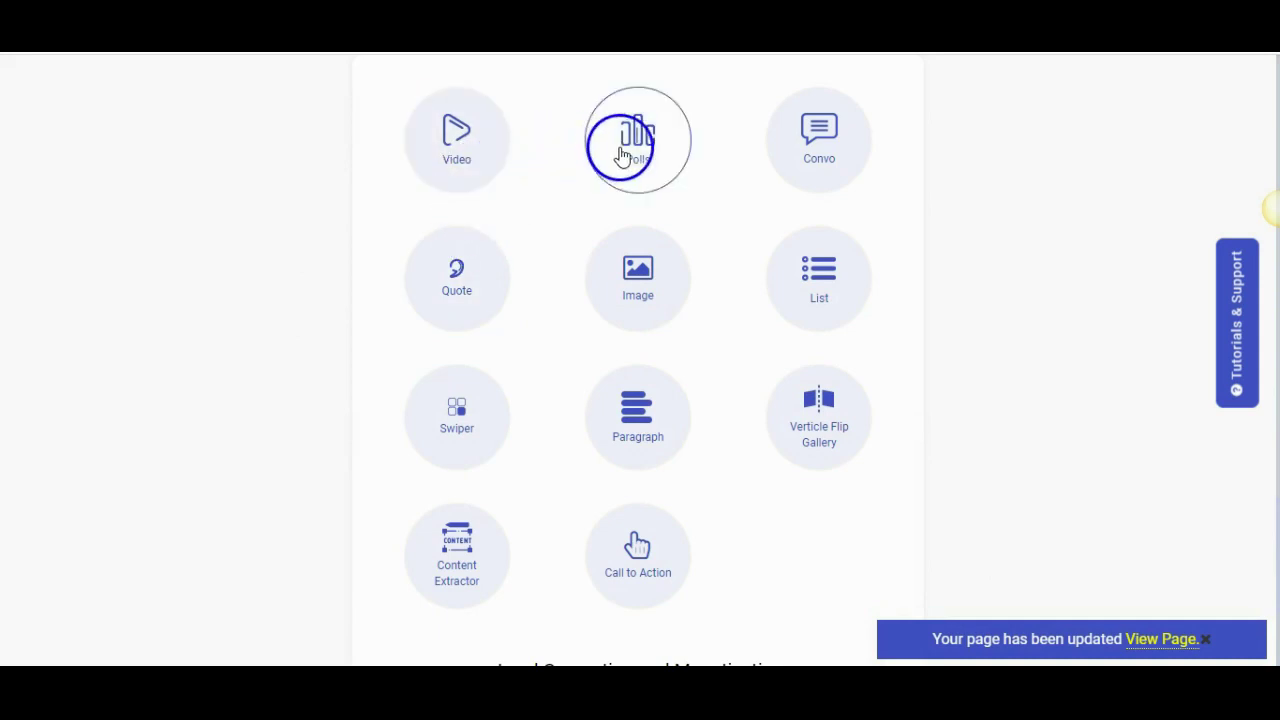
left_click(652, 297)
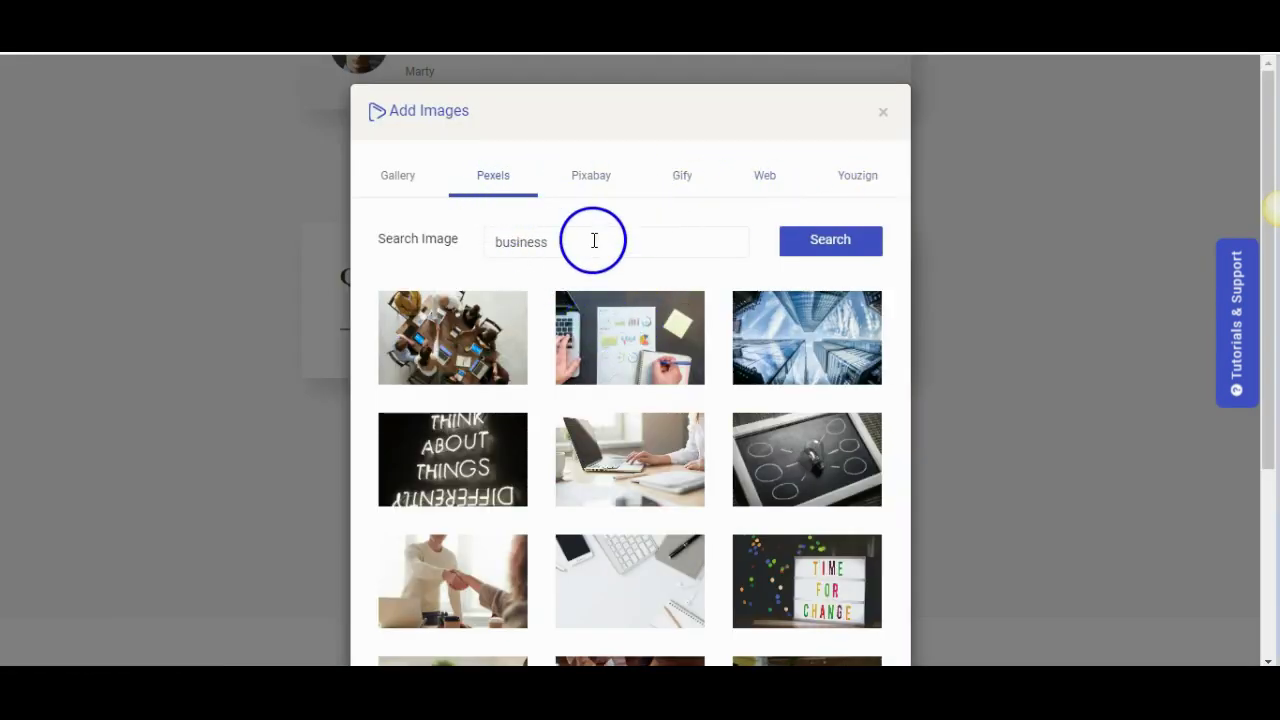
left_click(612, 183)
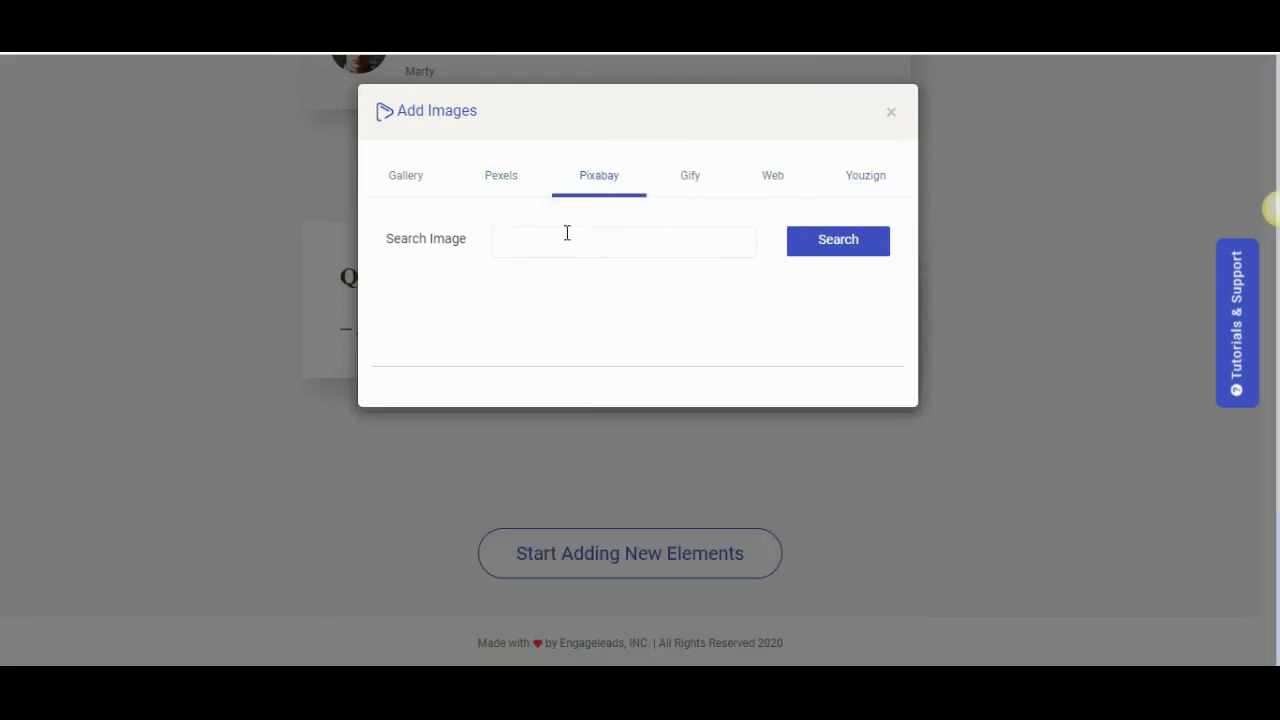
left_click(414, 188)
left_click(610, 175)
left_click(580, 229)
type("Business")
key("Return")
left_click(634, 340)
left_click(806, 551)
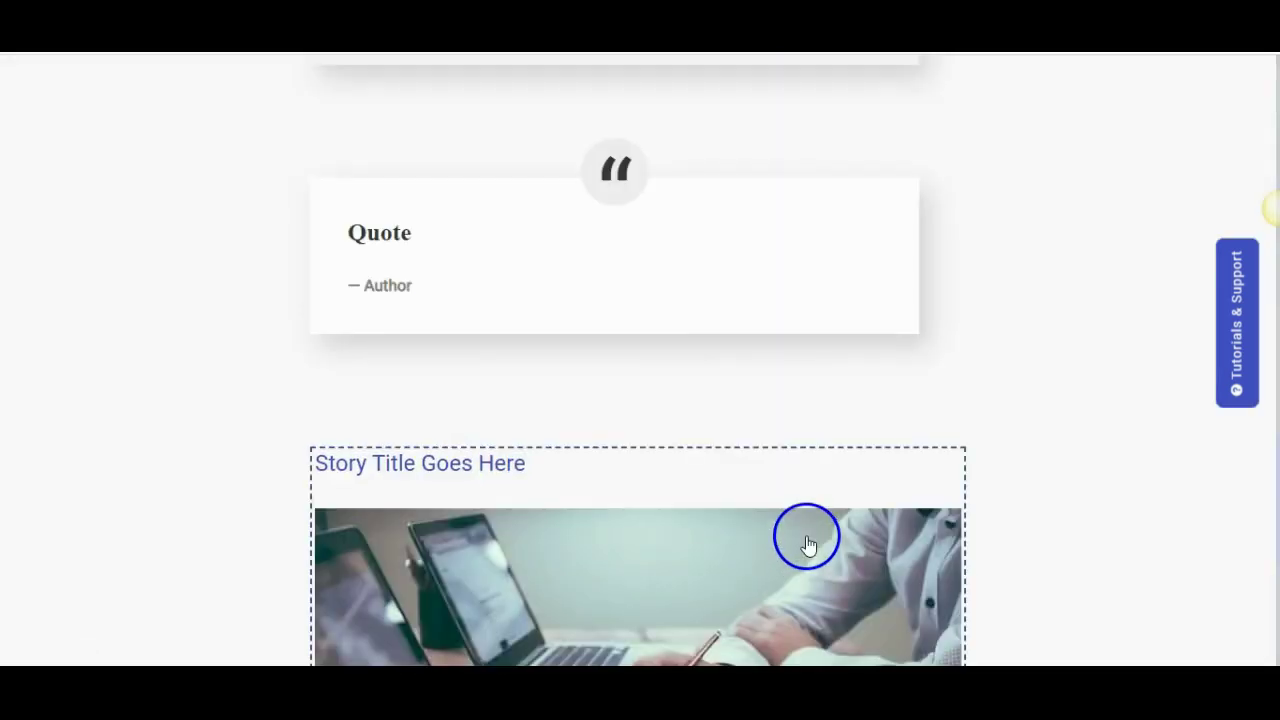
scroll(808, 543, "down", 5)
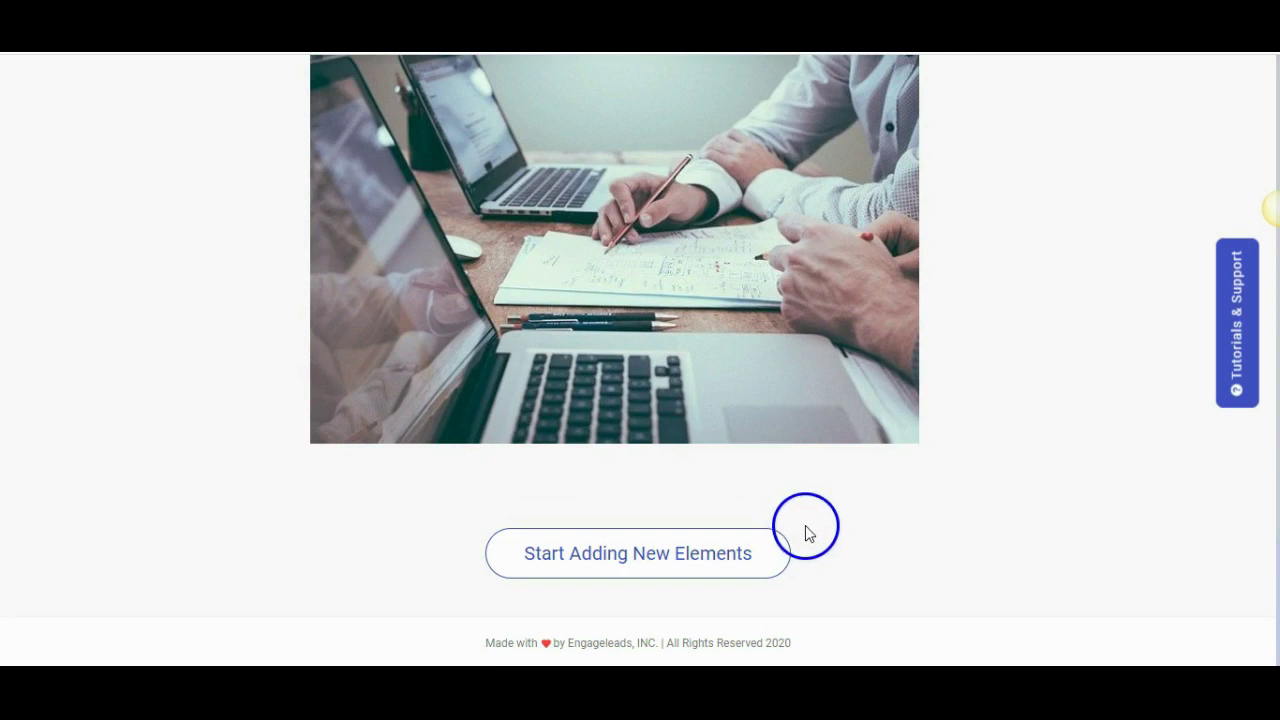
Add a list 'Top 5 business ideas' described 'Rock the world with these mind-blowing business ideas' with first item Blogging
left_click(657, 545)
left_click(808, 305)
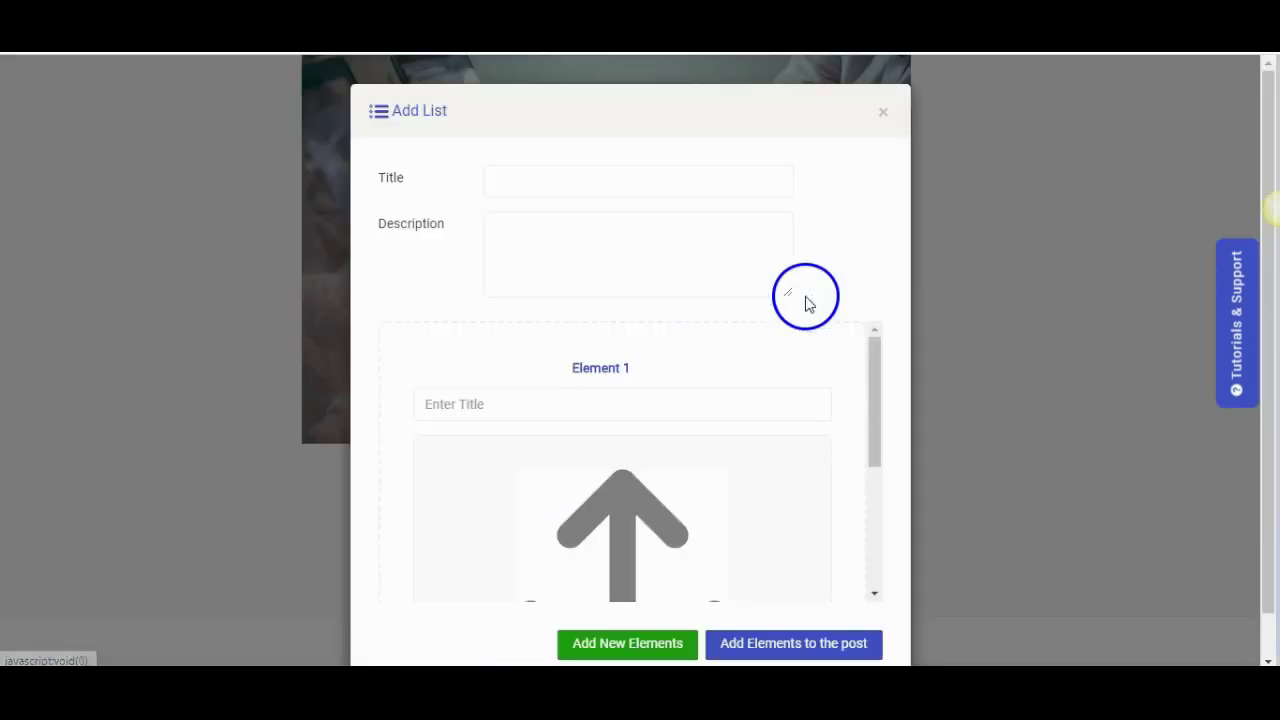
left_click(607, 179)
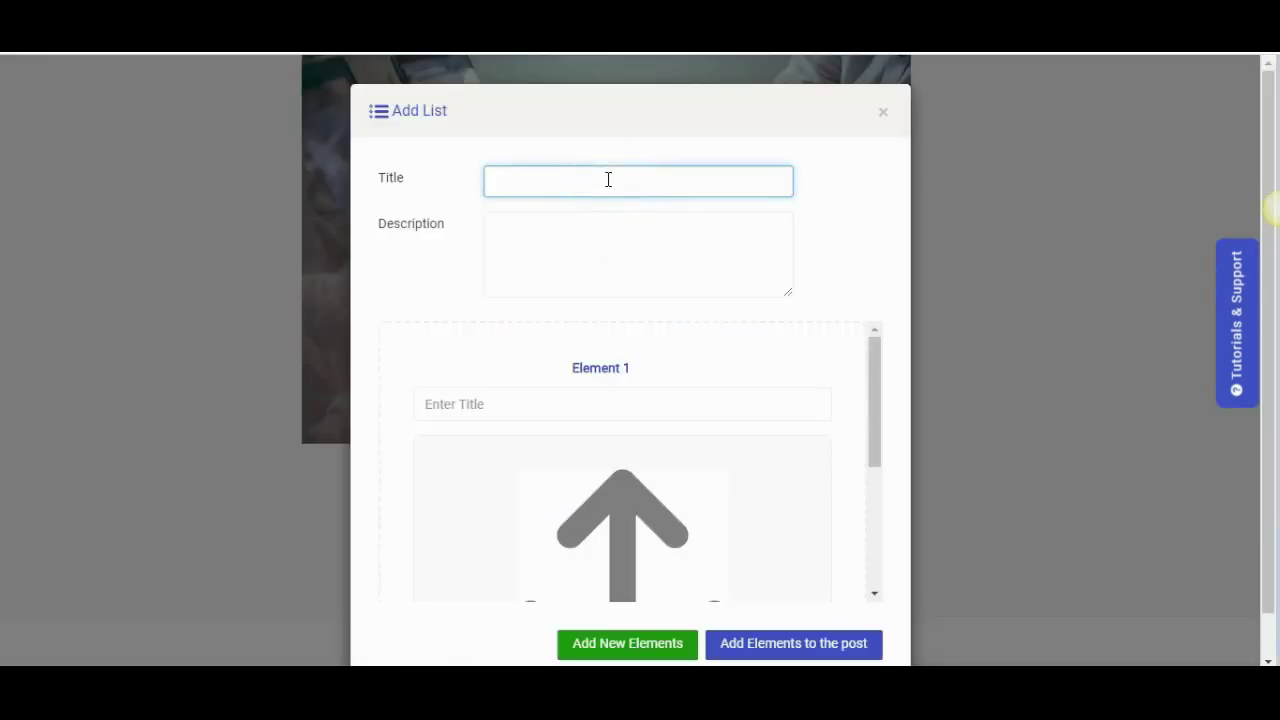
type("T")
type("op 5 business ideas")
key("Tab")
type("Rock the world with these mind-blowing business ideas")
left_click(627, 422)
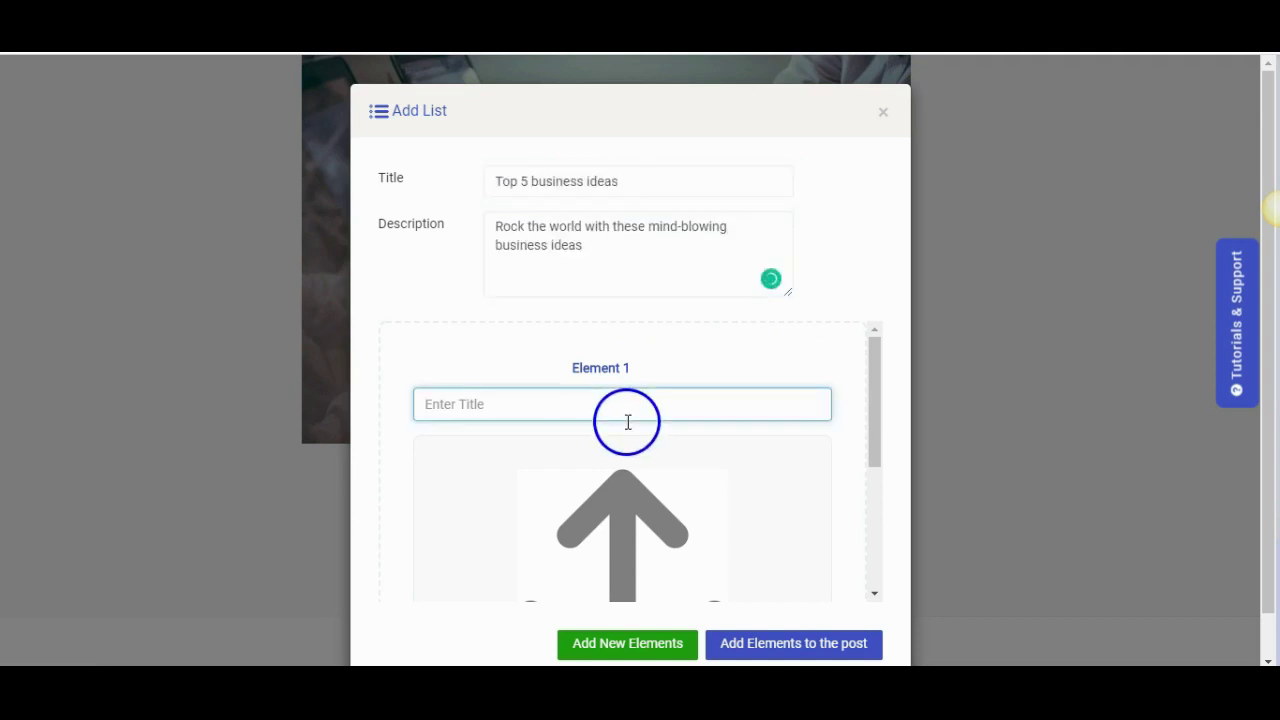
type("Blogging")
Give the Blogging item a man-with-tablet photo from a 'blogging' search, add another item, and insert the list
scroll(626, 434, "down", 2)
left_click(626, 434)
left_click_drag(550, 240, 451, 229)
type("blogging")
key("Return")
scroll(605, 410, "down", 3)
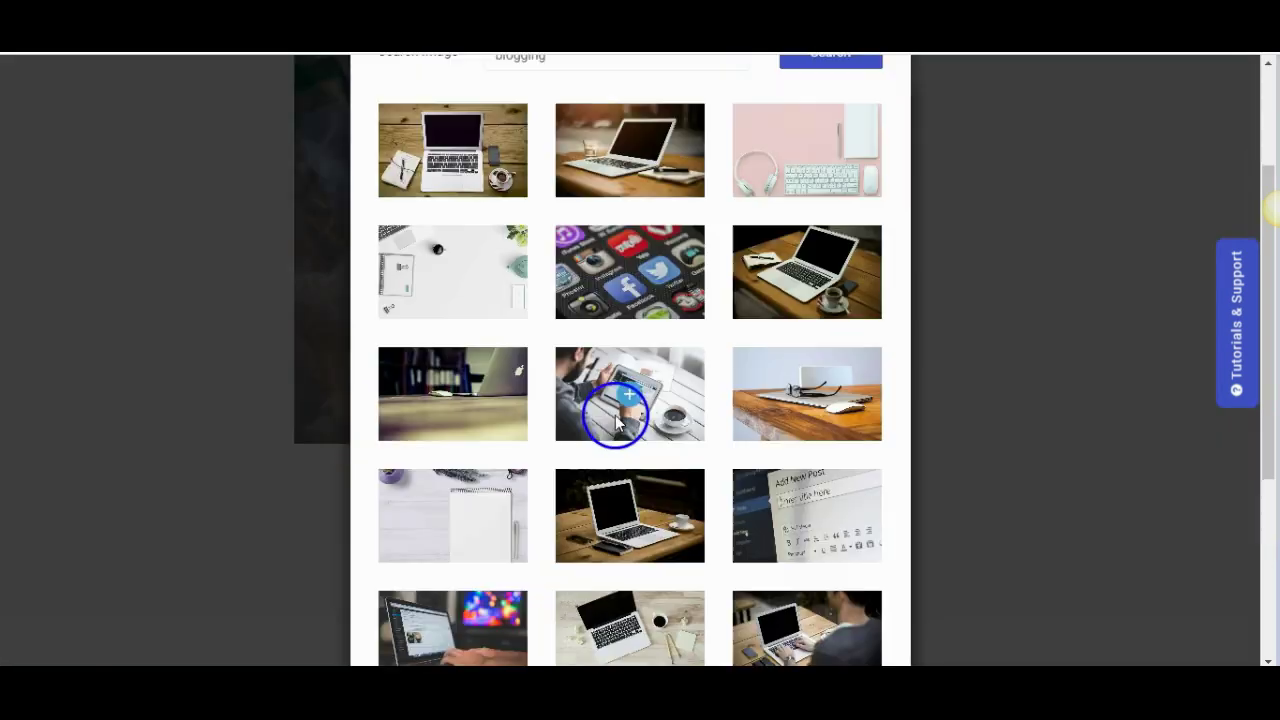
left_click(605, 410)
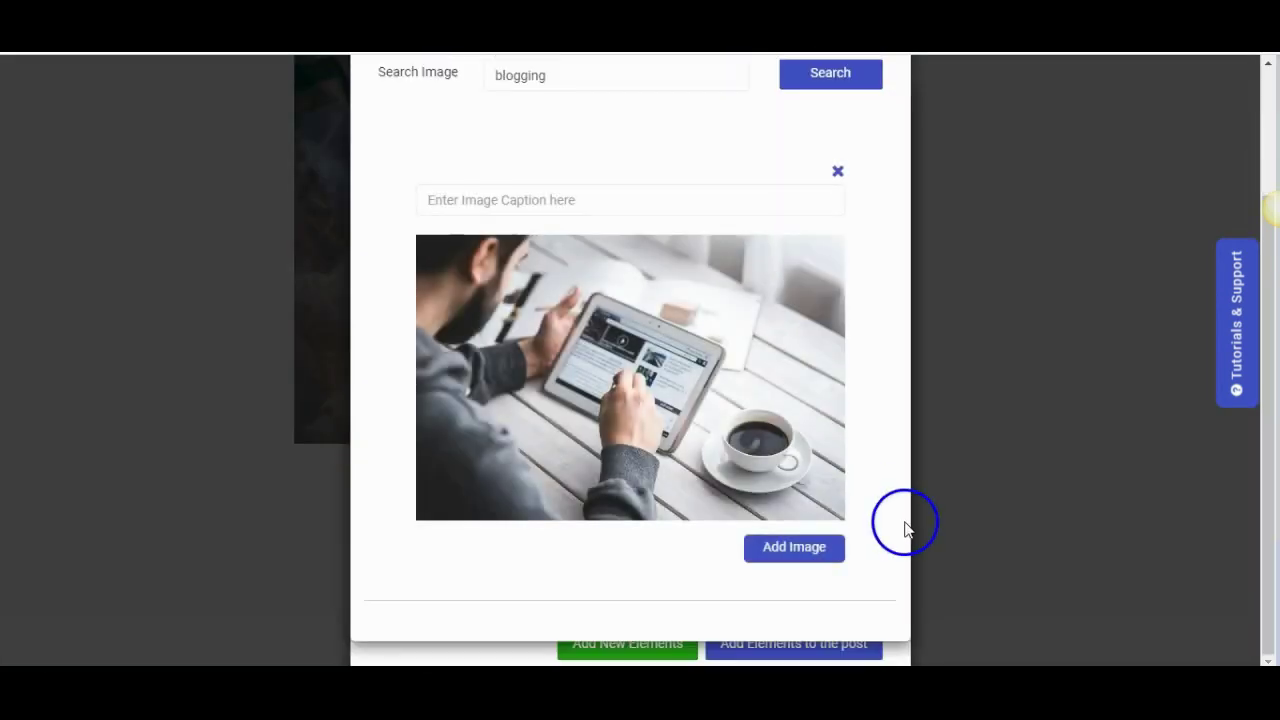
left_click(813, 549)
left_click(623, 645)
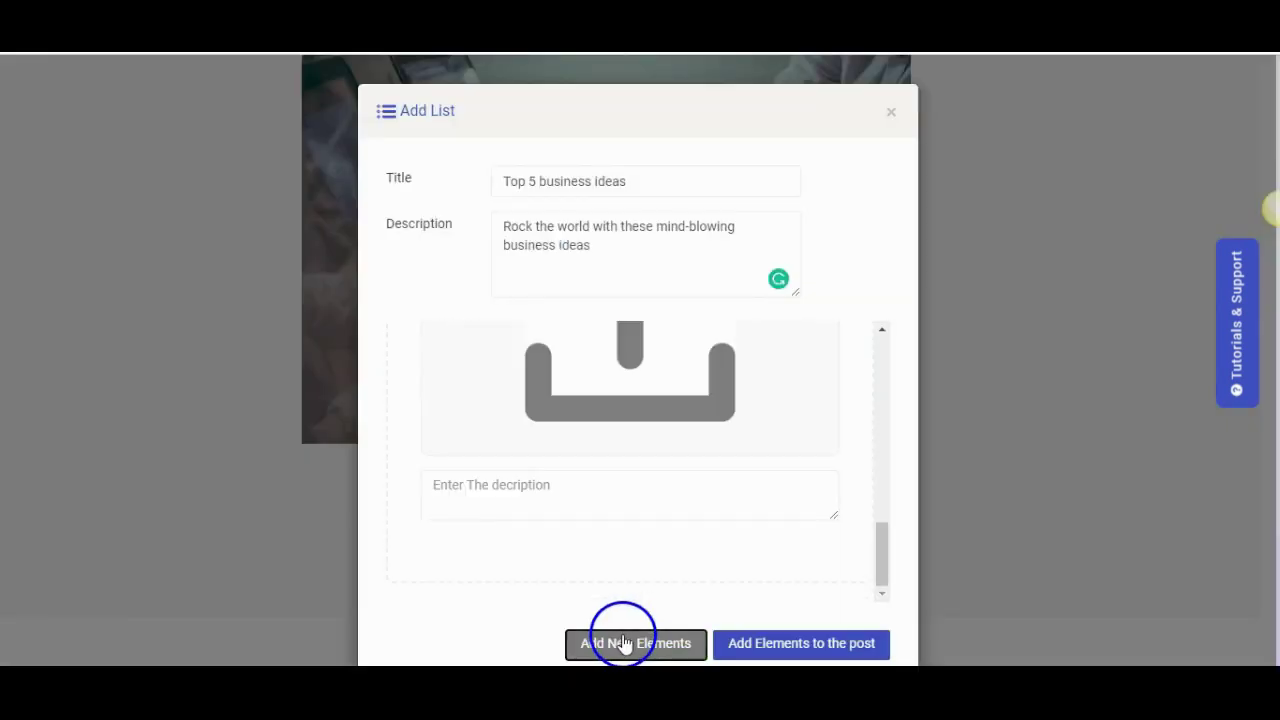
left_click(778, 645)
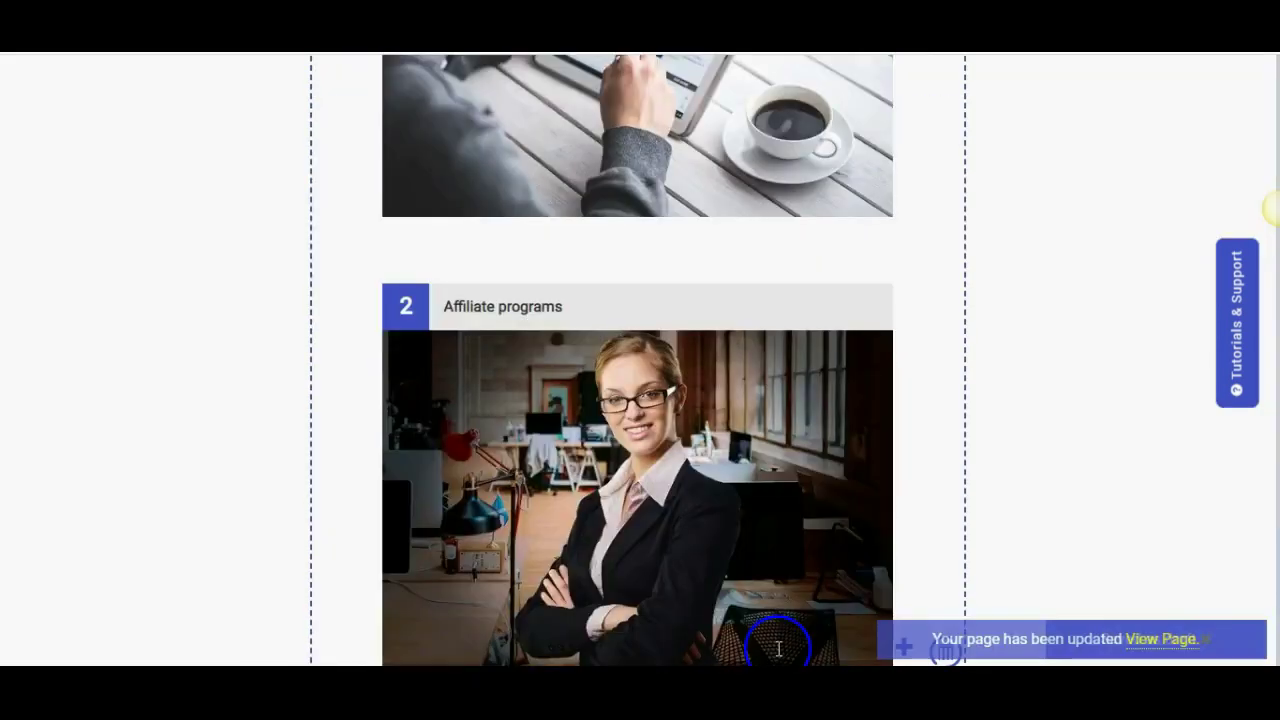
scroll(809, 529, "down", 2)
scroll(829, 509, "up", 4)
scroll(829, 510, "up", 3)
scroll(830, 508, "down", 6)
Add a 'Best business plans' swiper card with a Pexels chart photo and check/cross voting reactions
left_click(571, 551)
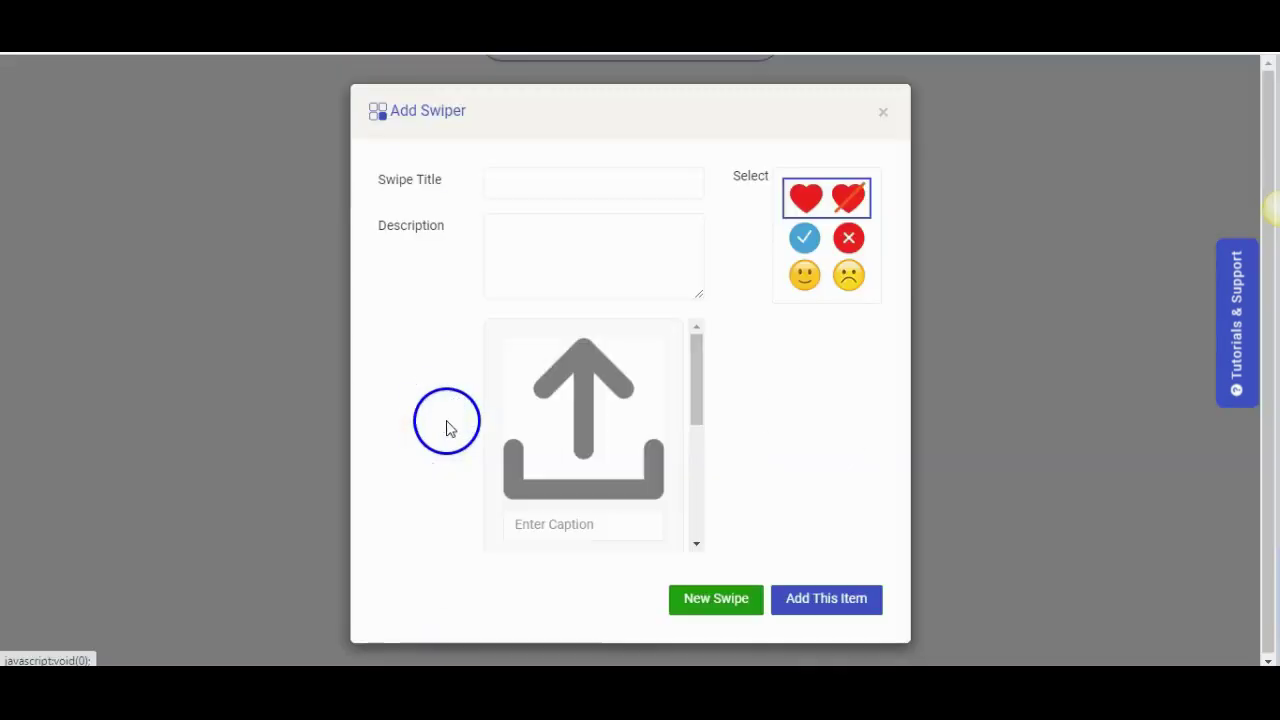
left_click(510, 187)
type("Best business plans")
left_click(591, 431)
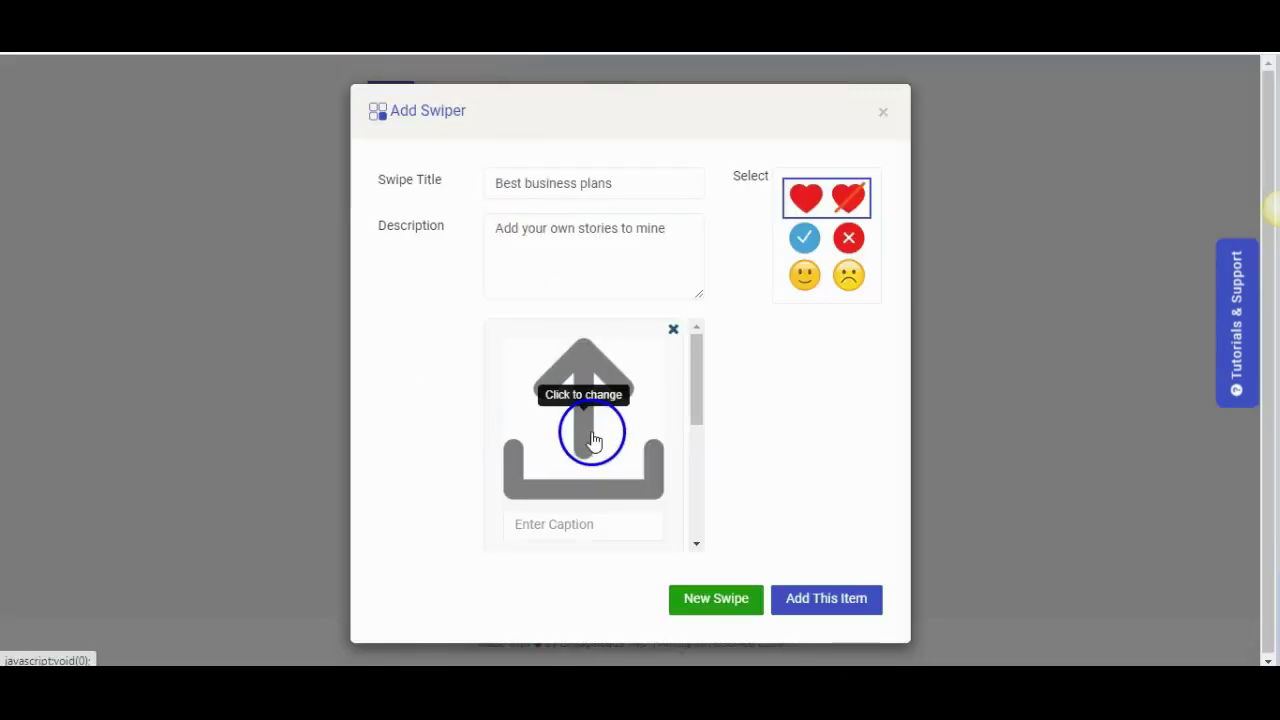
left_click(515, 177)
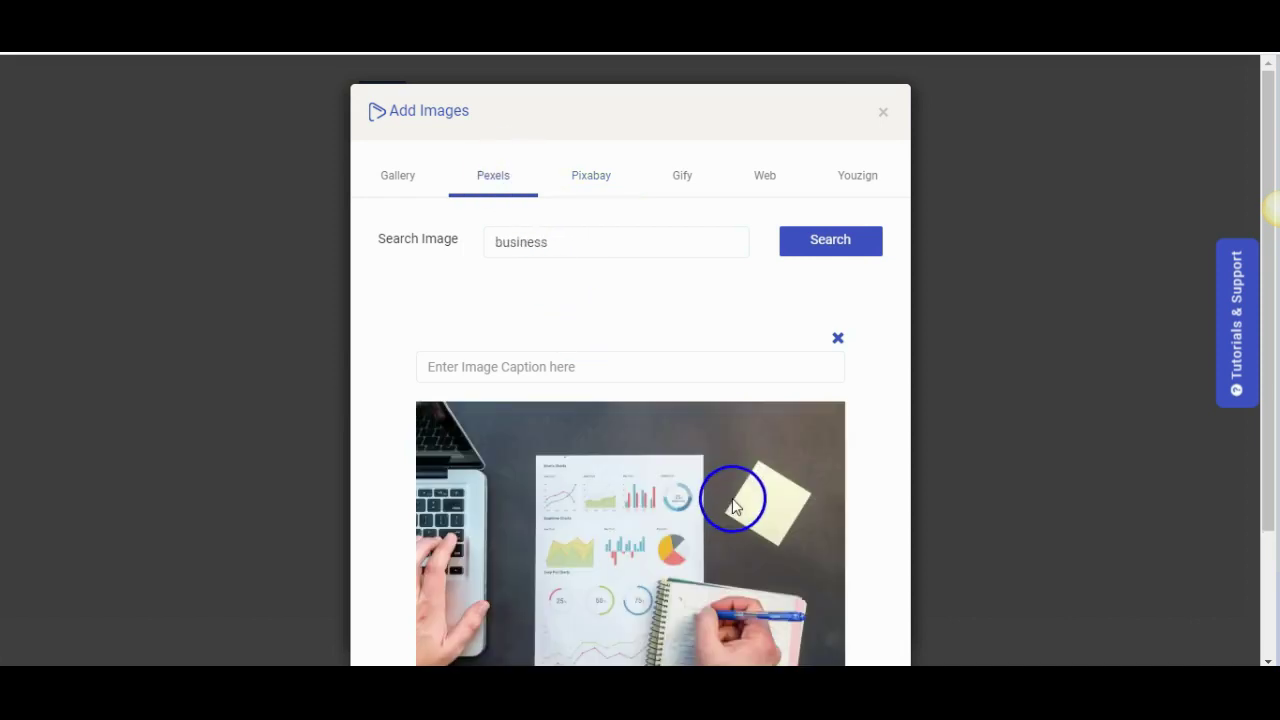
scroll(734, 500, "down", 2)
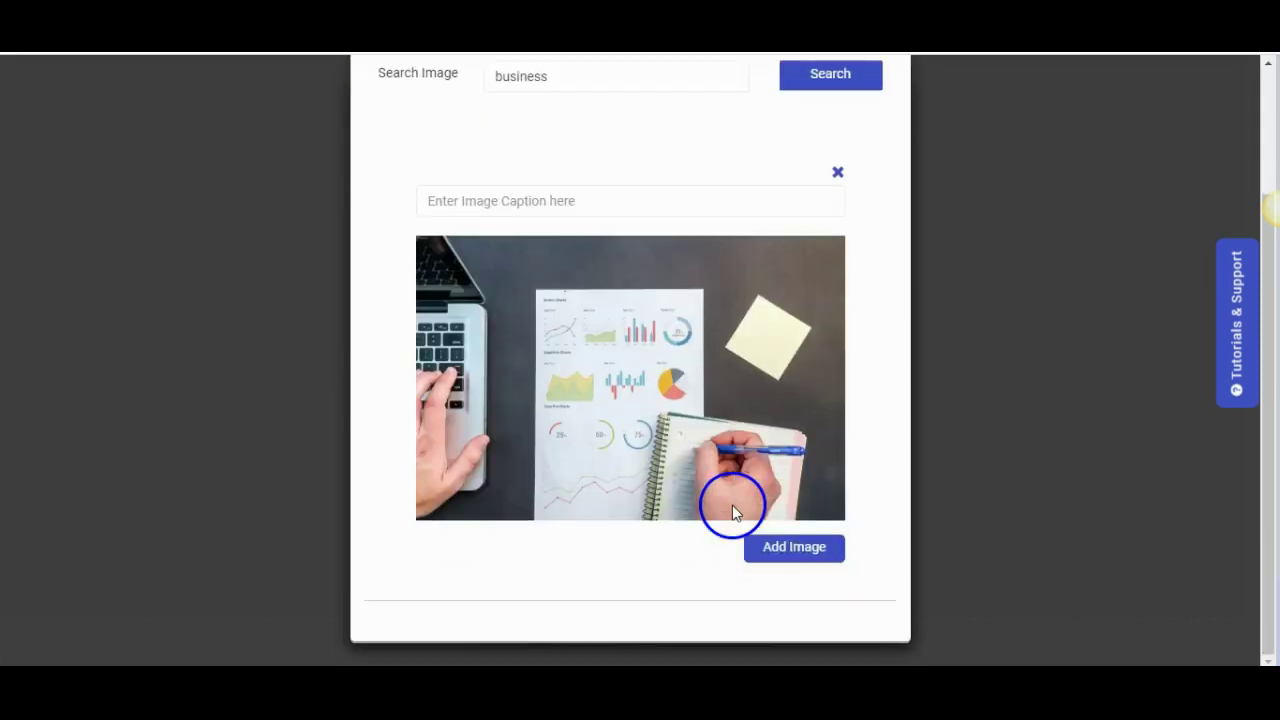
left_click(806, 553)
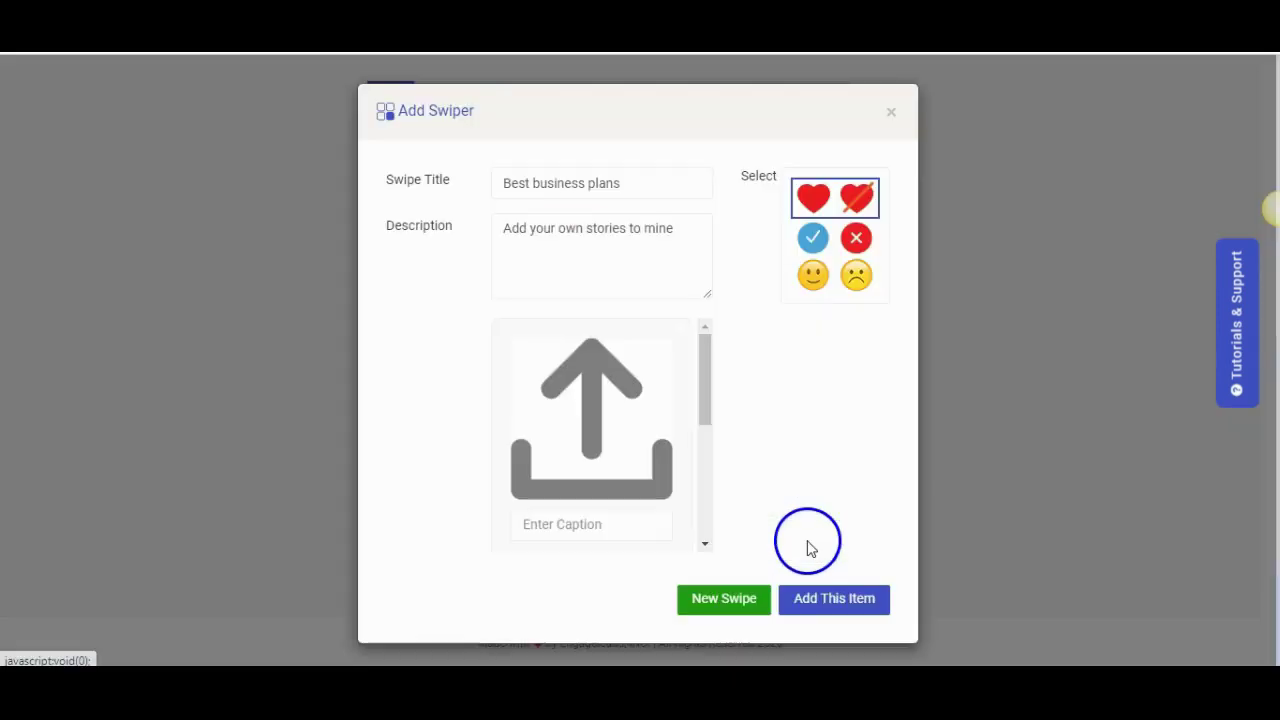
left_click(815, 240)
left_click(800, 600)
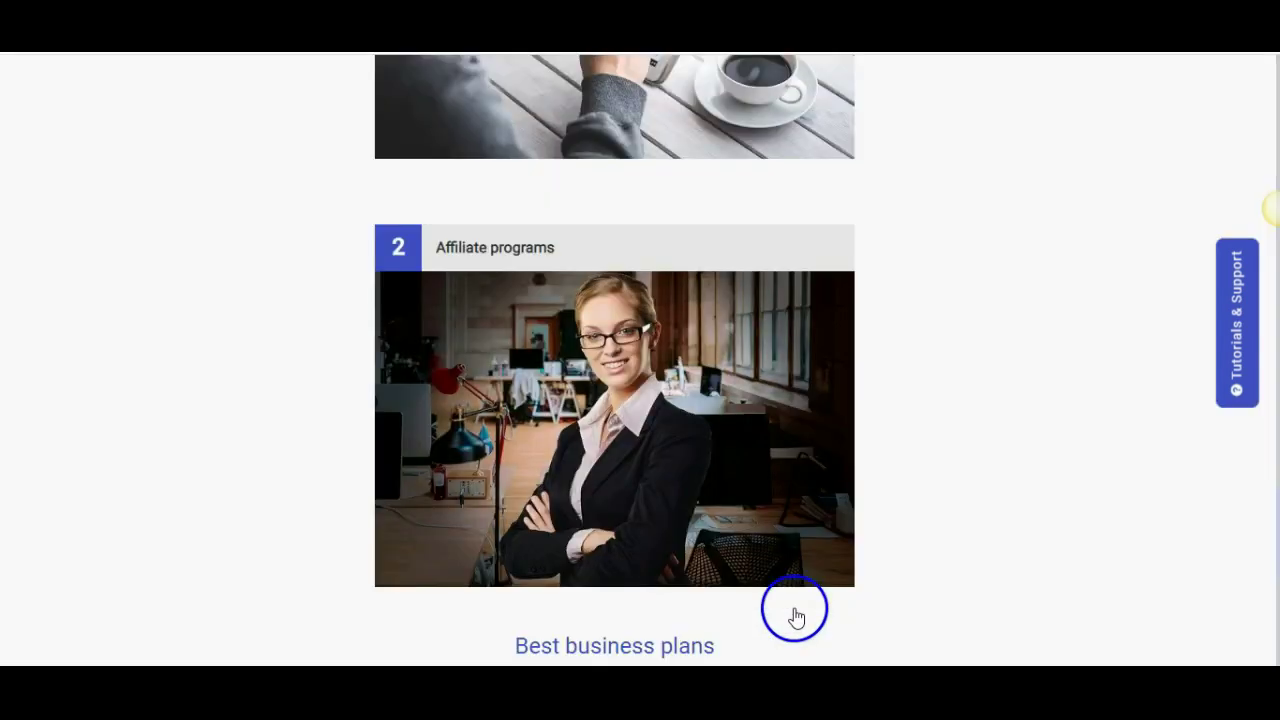
Insert a new paragraph element below the swiper
scroll(583, 540, "down", 5)
left_click(583, 549)
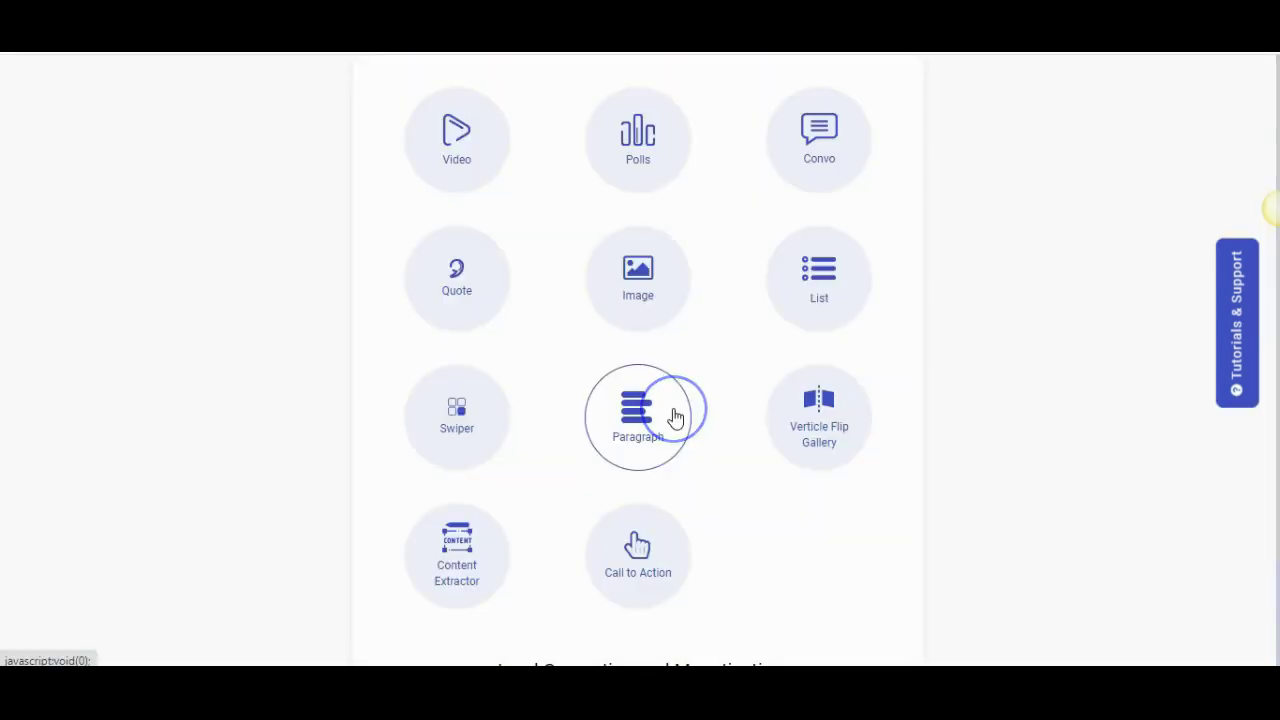
left_click(638, 416)
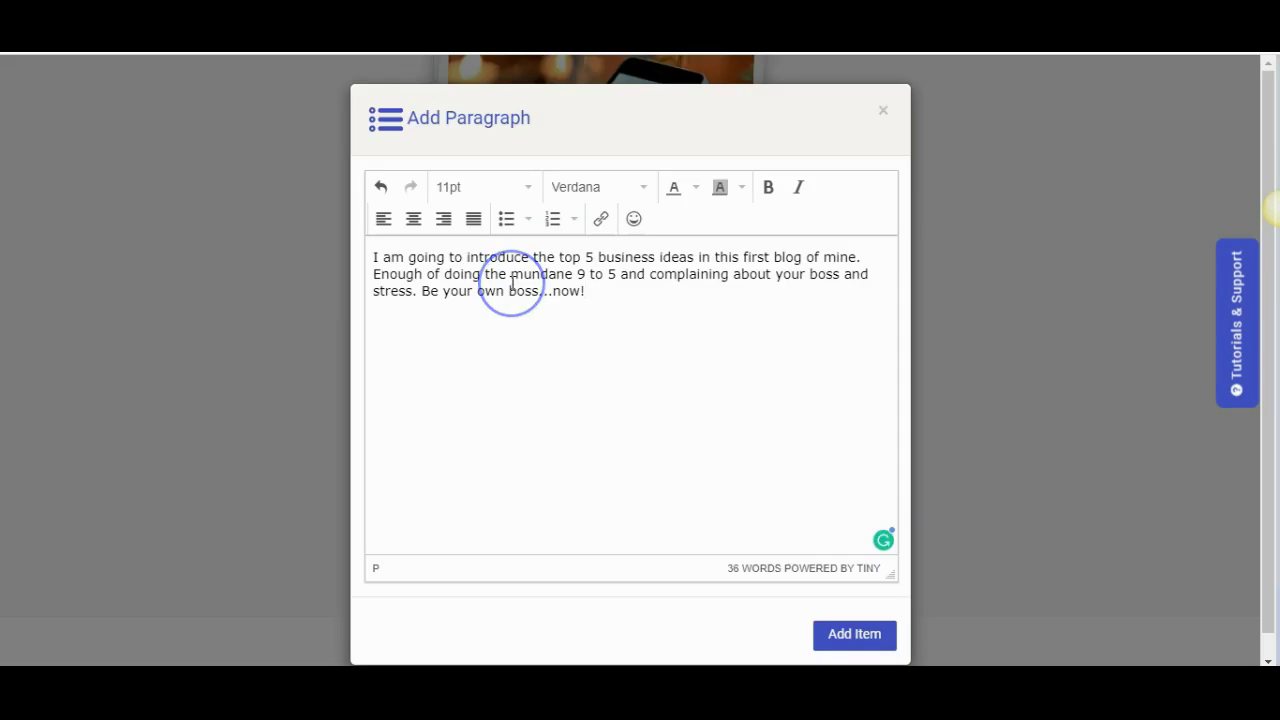
Format the top 5 business ideas paragraph in 12pt Georgia and add it to the post
triple_click(512, 283)
left_click(485, 187)
left_click(470, 260)
left_click(634, 187)
left_click(590, 380)
left_click(680, 190)
left_click(855, 634)
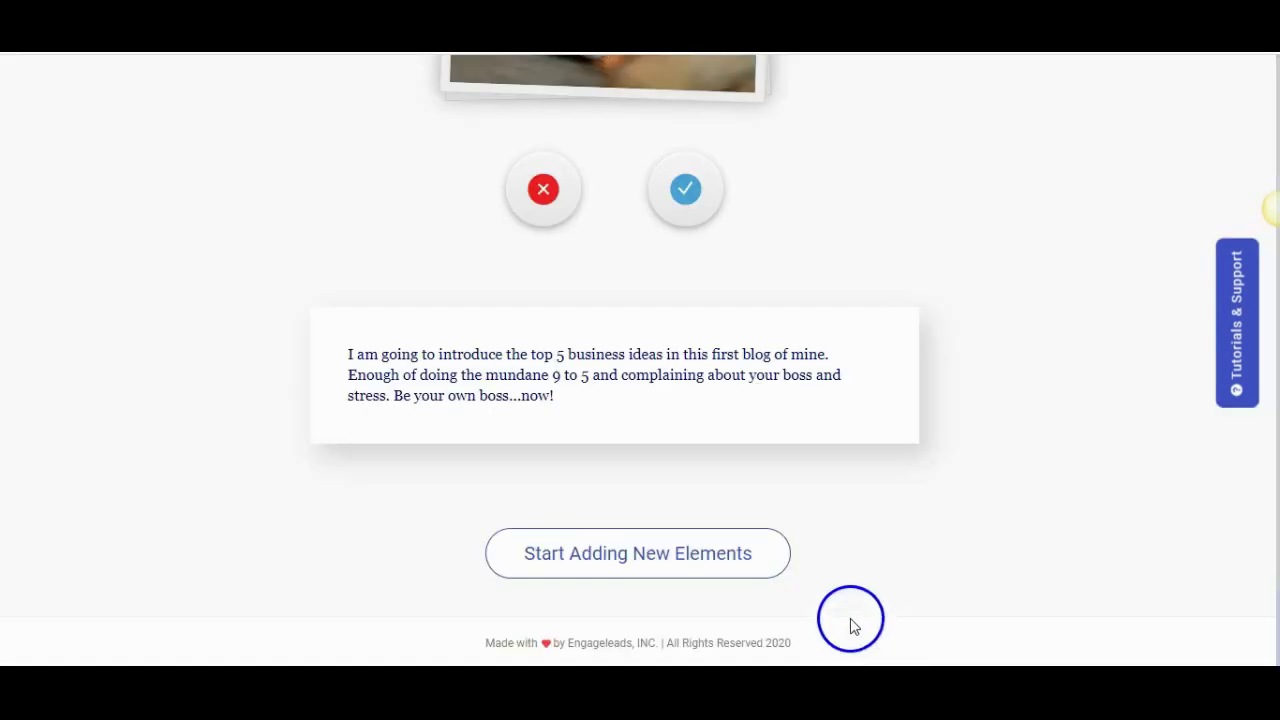
left_click(705, 555)
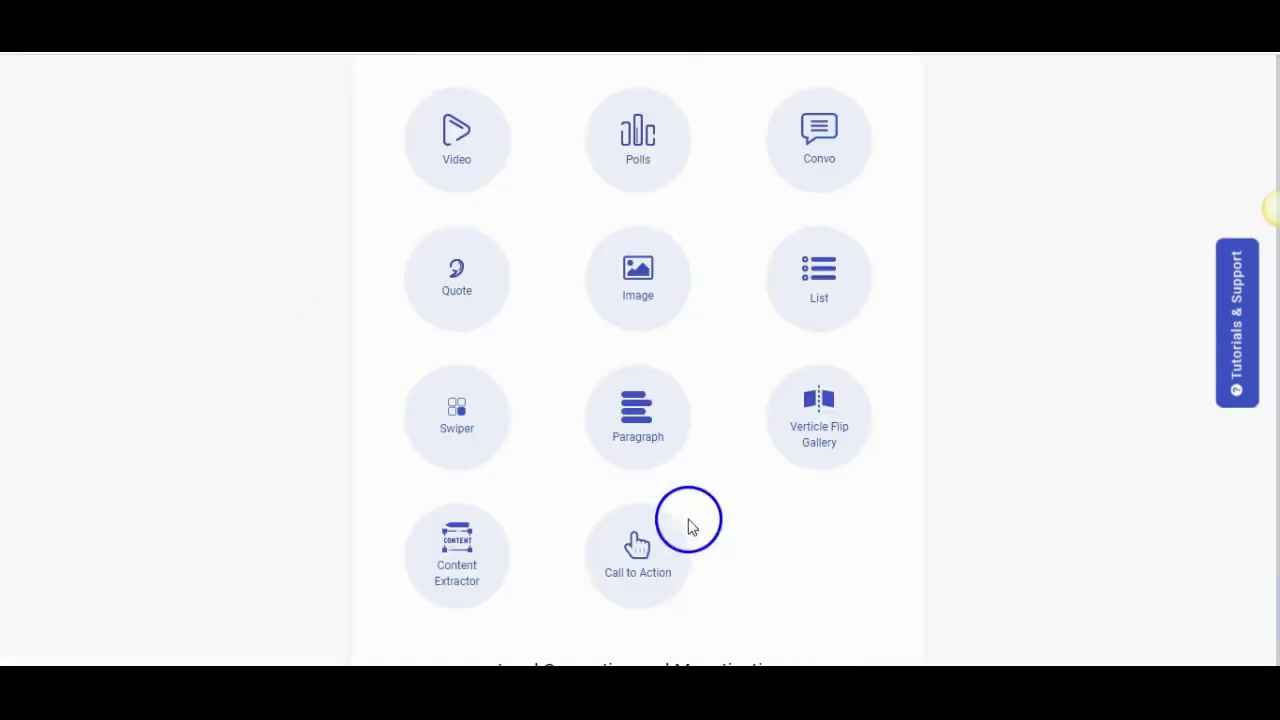
Add the 'Subscribe for my future posts' call-to-action, then dismiss the Amazon product dialog unused
left_click(640, 560)
left_click(480, 256)
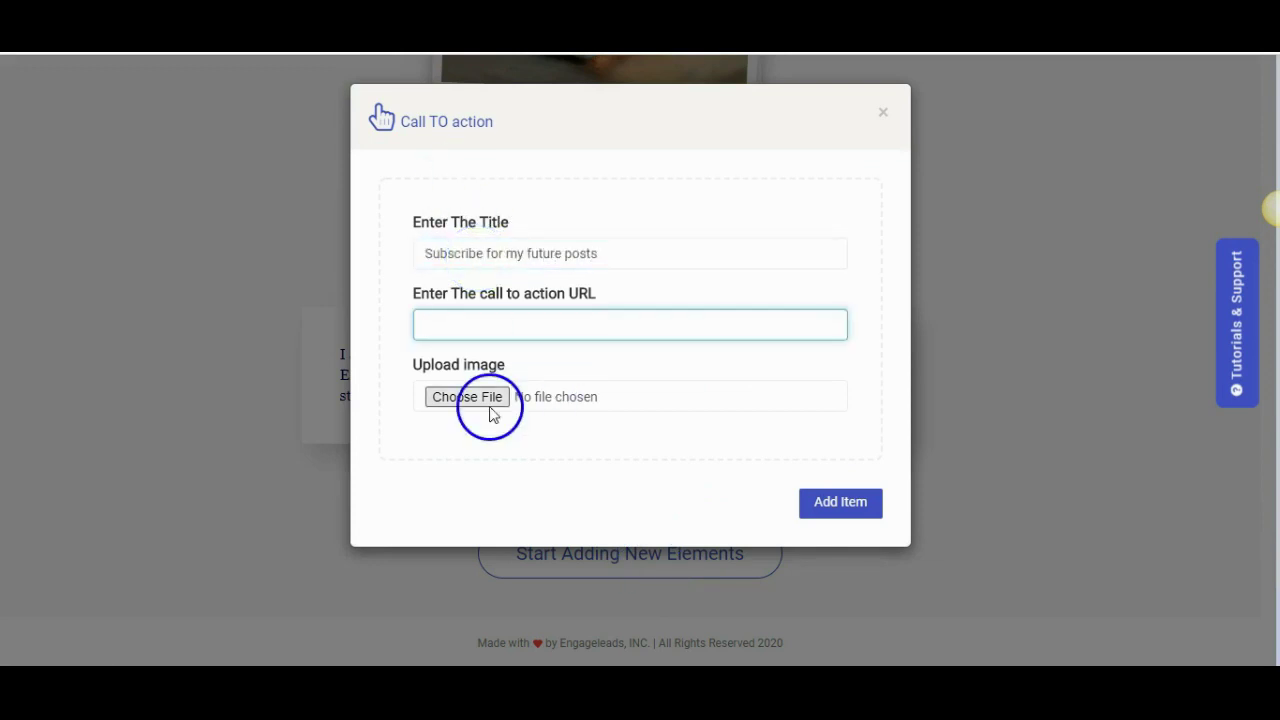
left_click(840, 502)
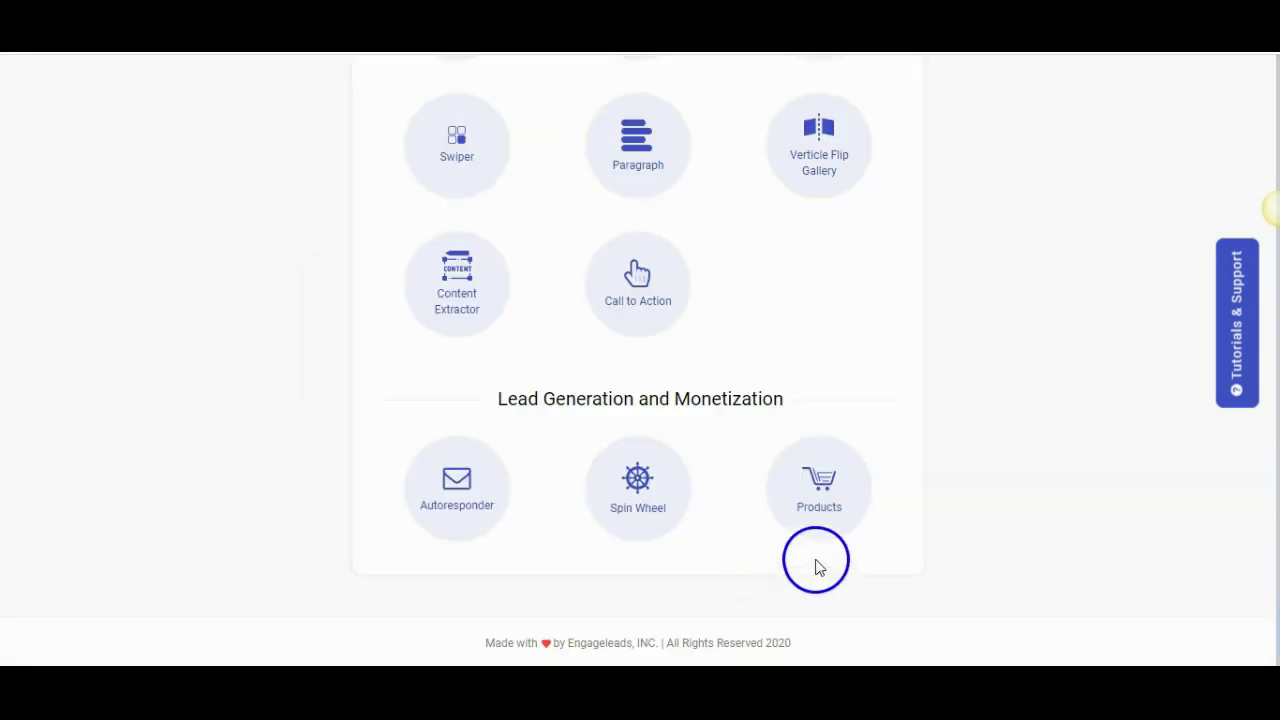
left_click(815, 500)
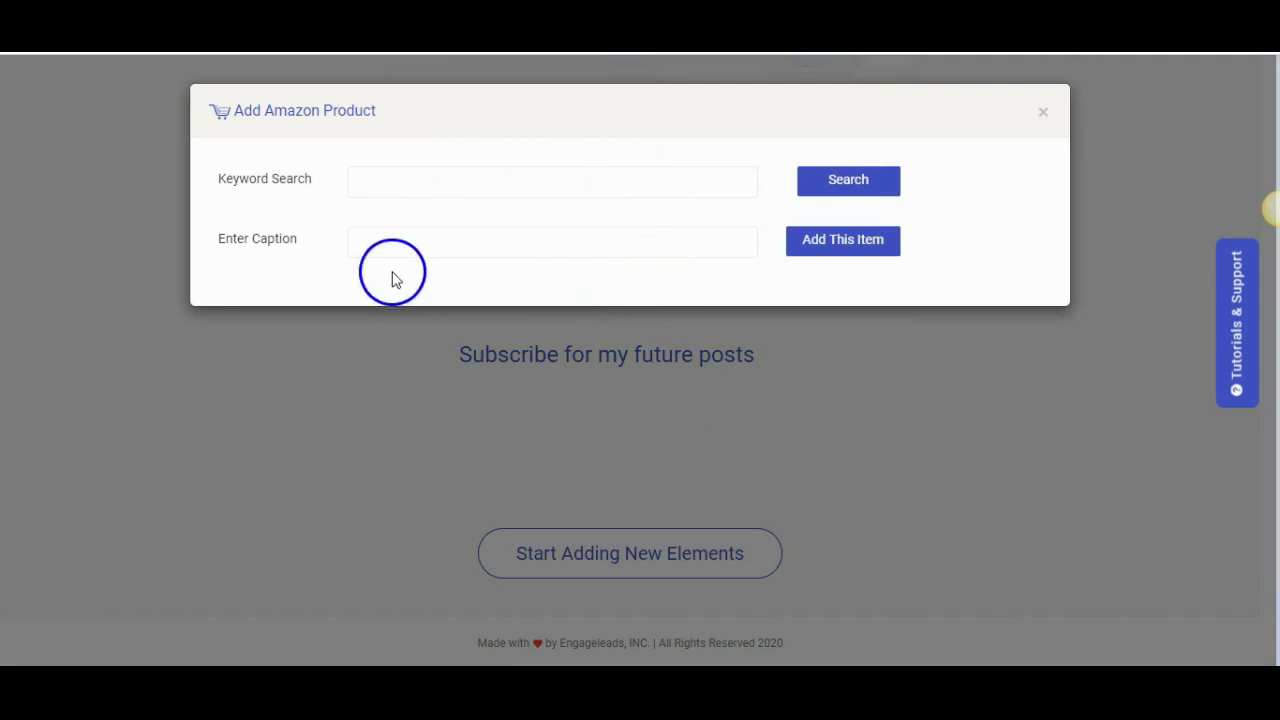
left_click(1043, 113)
Enable content locking and choose the chat block as the locked content
scroll(900, 491, "up", 15)
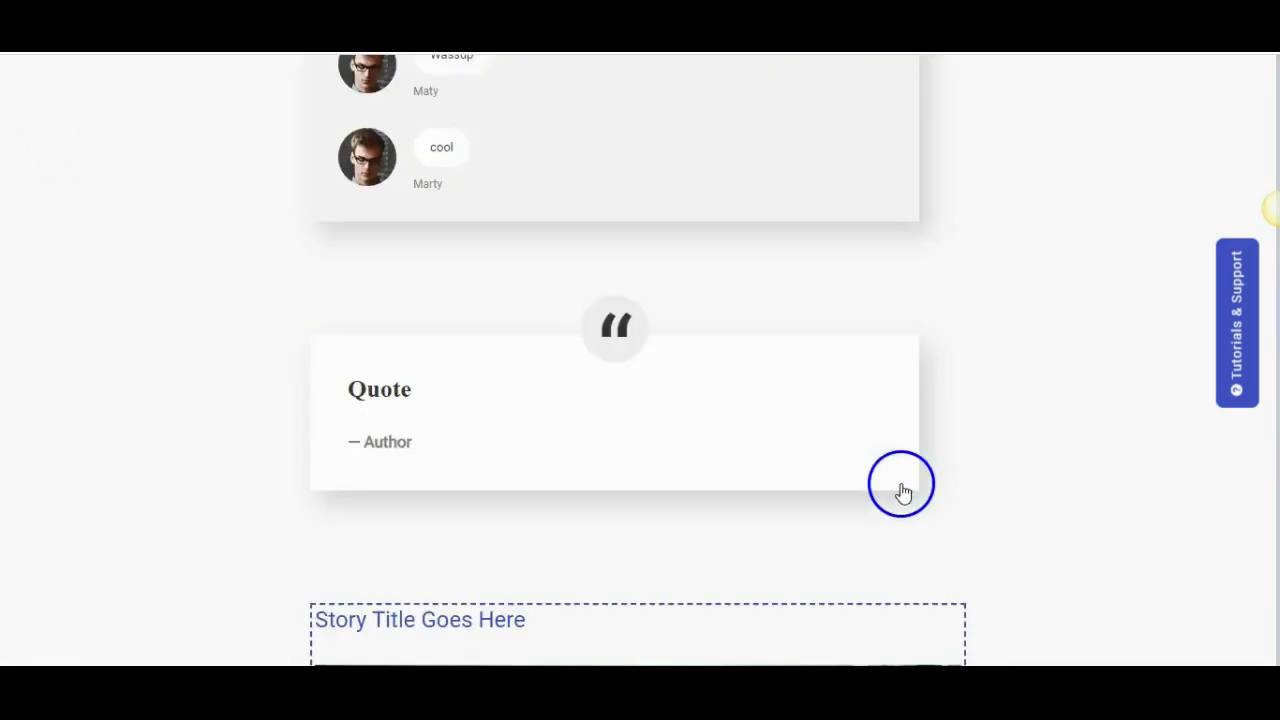
left_click(1120, 193)
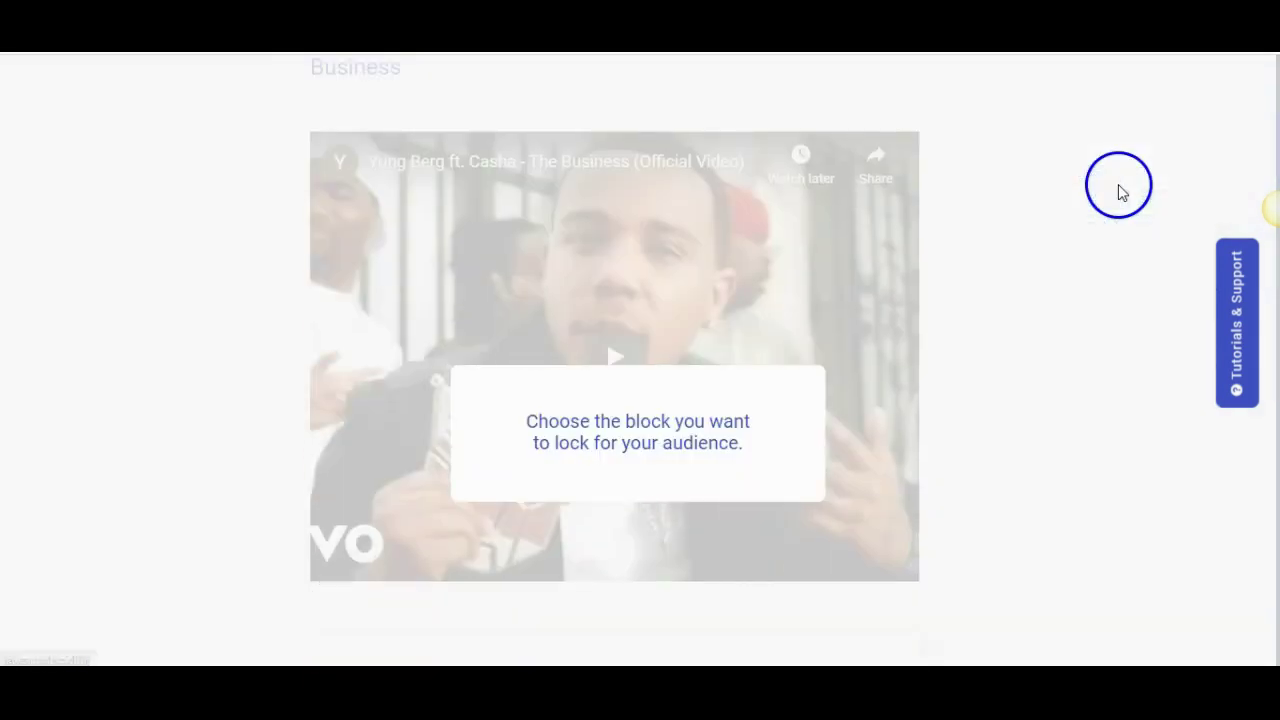
scroll(597, 283, "down", 6)
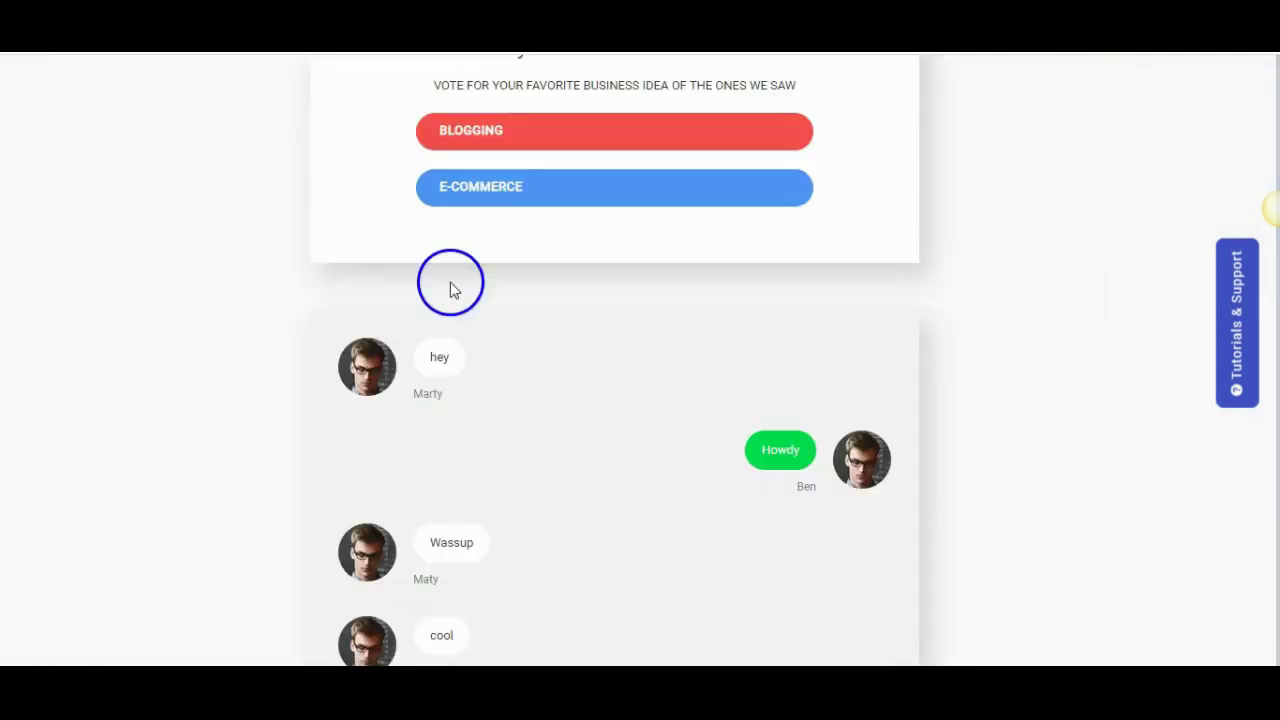
left_click(637, 543)
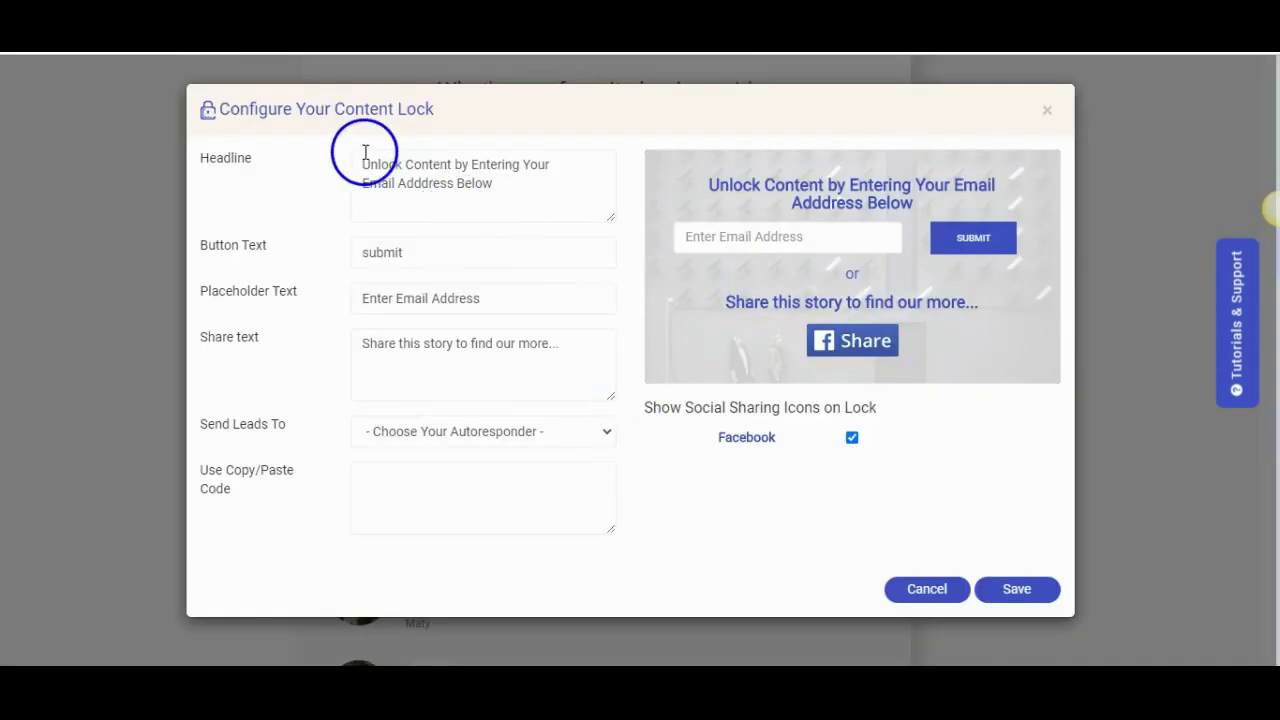
Keep the button and email placeholder text, send leads to GetResponse, and save the lock
double_click(365, 253)
triple_click(551, 306)
left_click(391, 434)
left_click(393, 480)
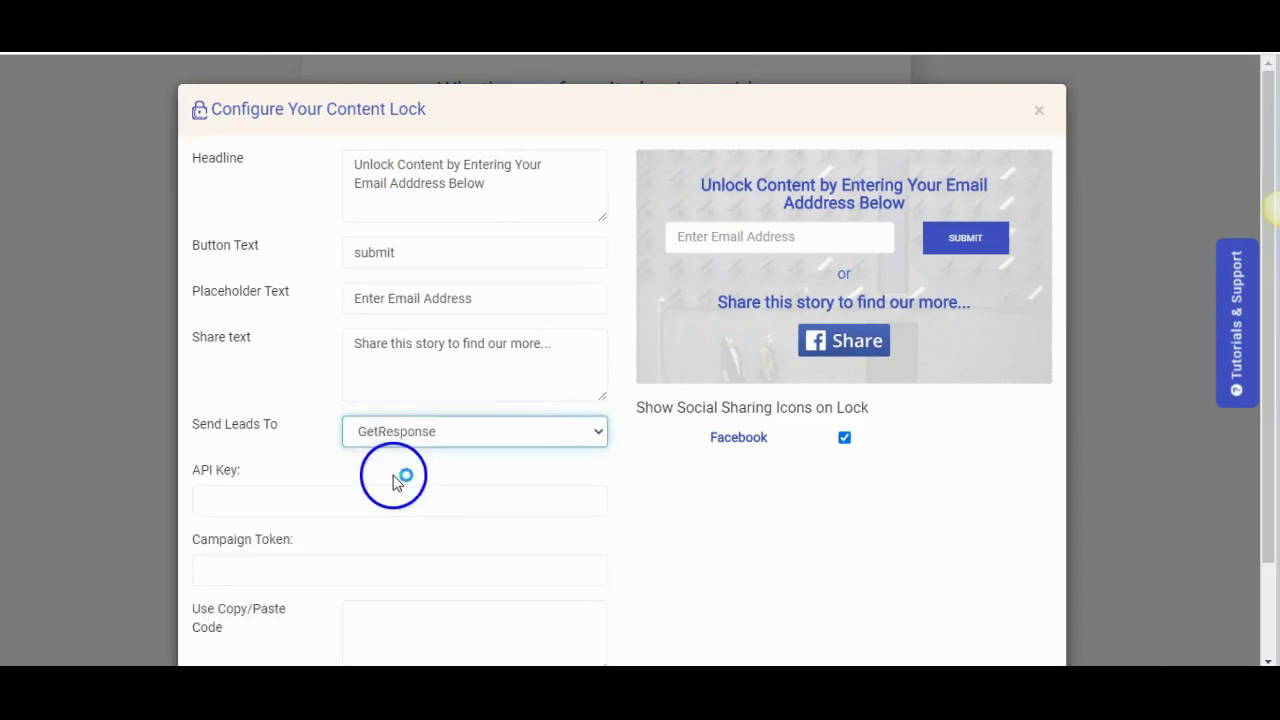
scroll(880, 500, "down", 2)
left_click(1007, 610)
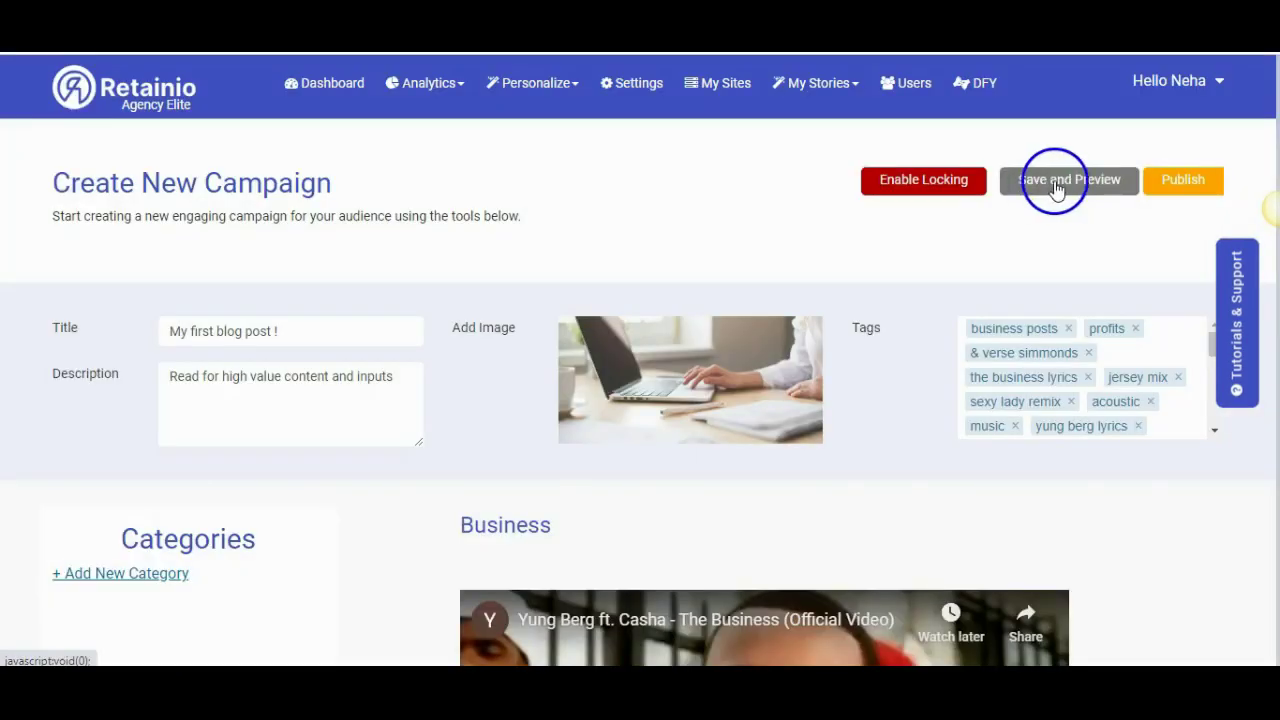
Publish the story and copy its demotrial.retainio.app story link
left_click(1183, 182)
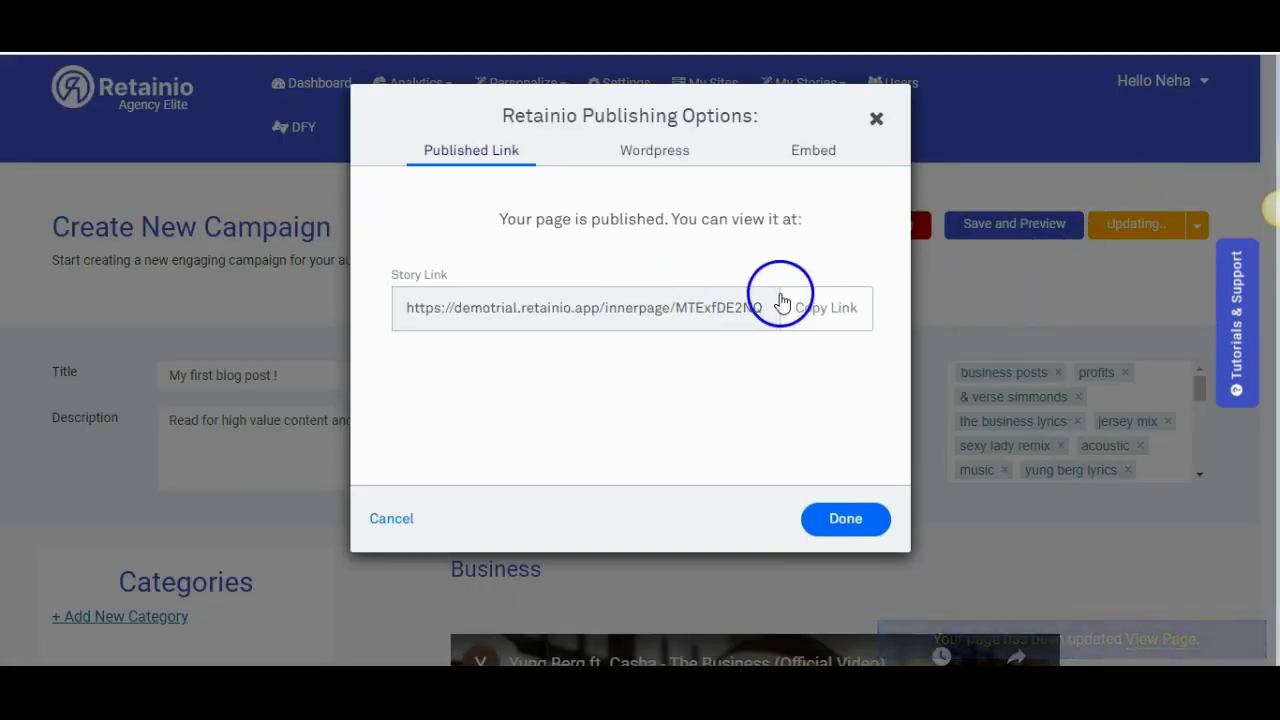
left_click(857, 323)
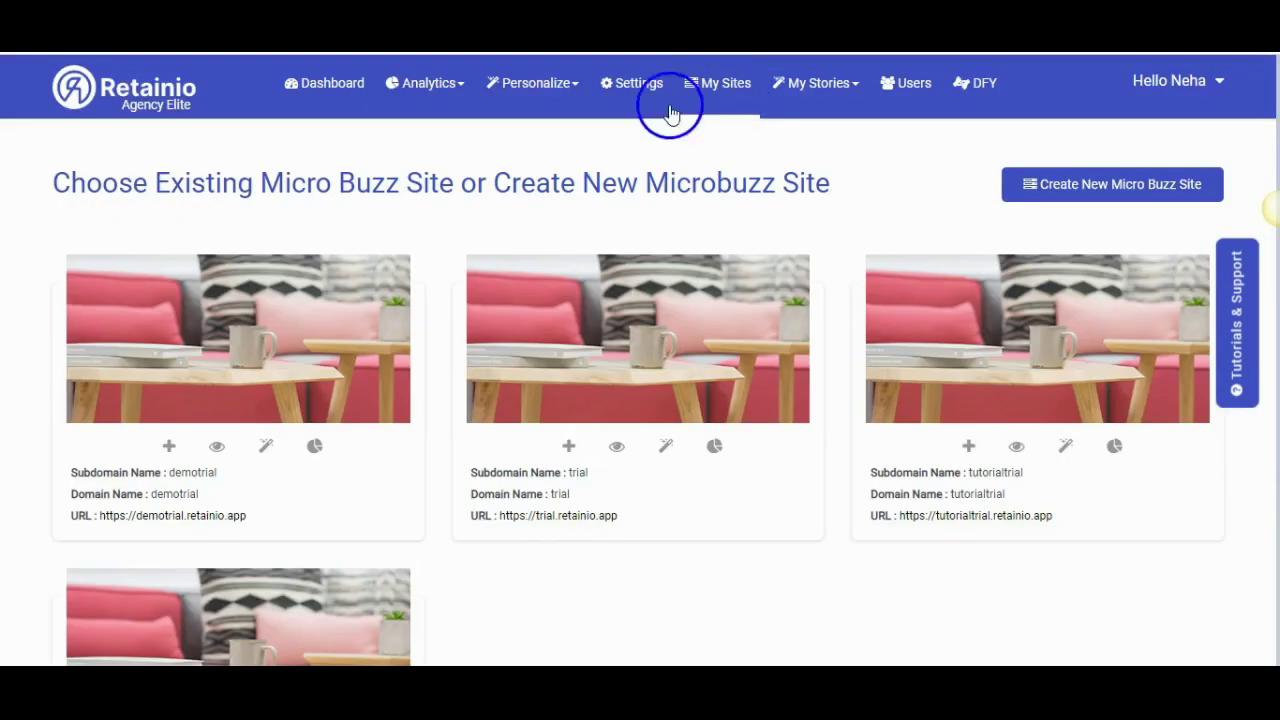
Open the demotrial micro buzz site and scroll its homepage to the blog post card
left_click(214, 334)
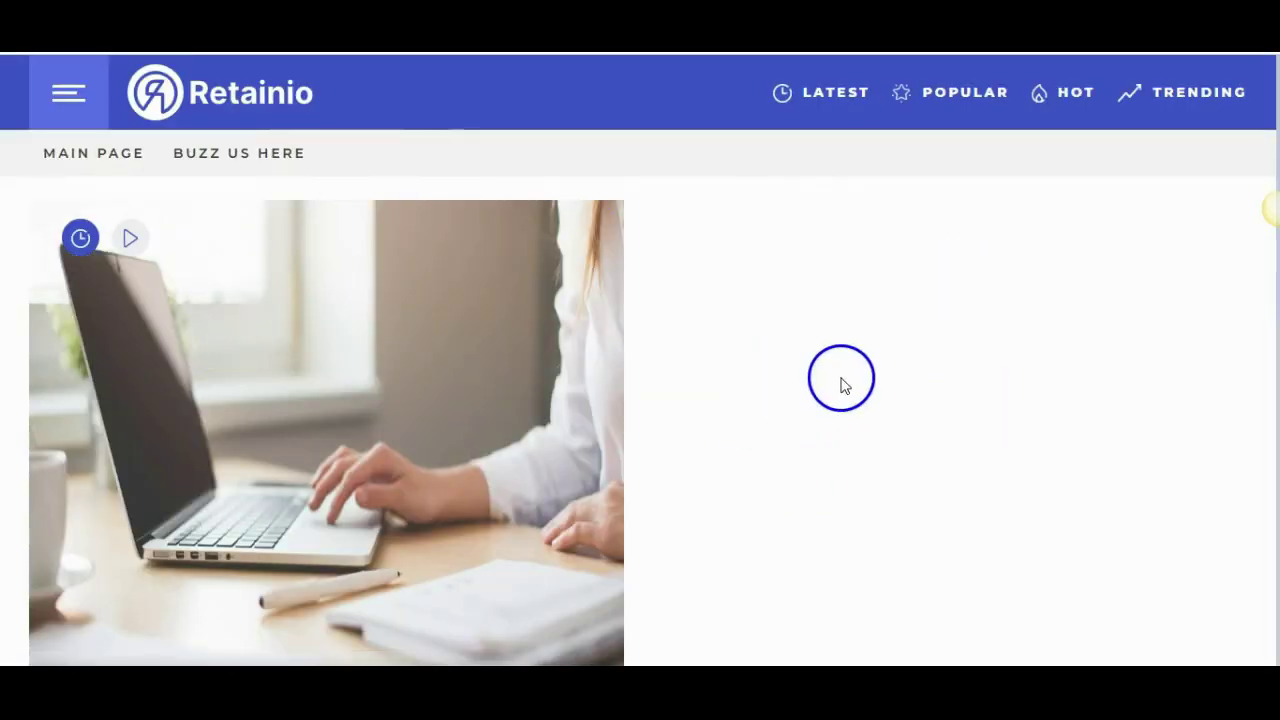
scroll(838, 395, "down", 10)
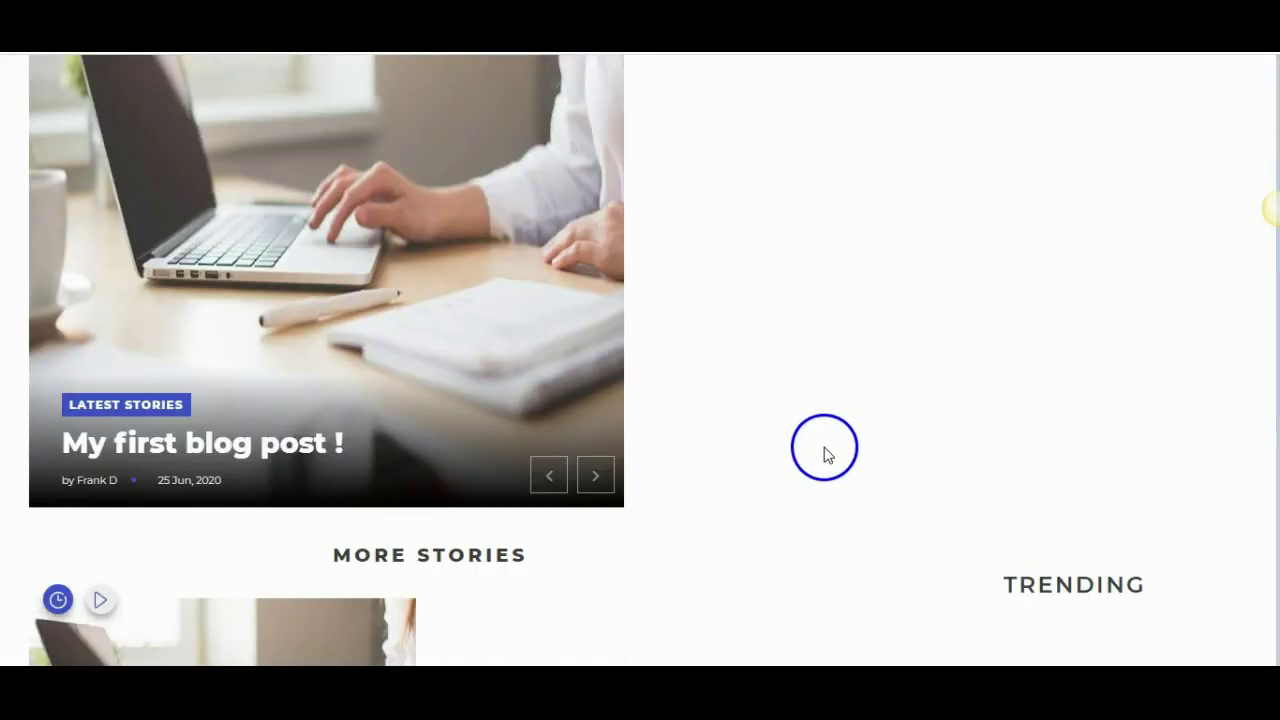
scroll(828, 457, "down", 1)
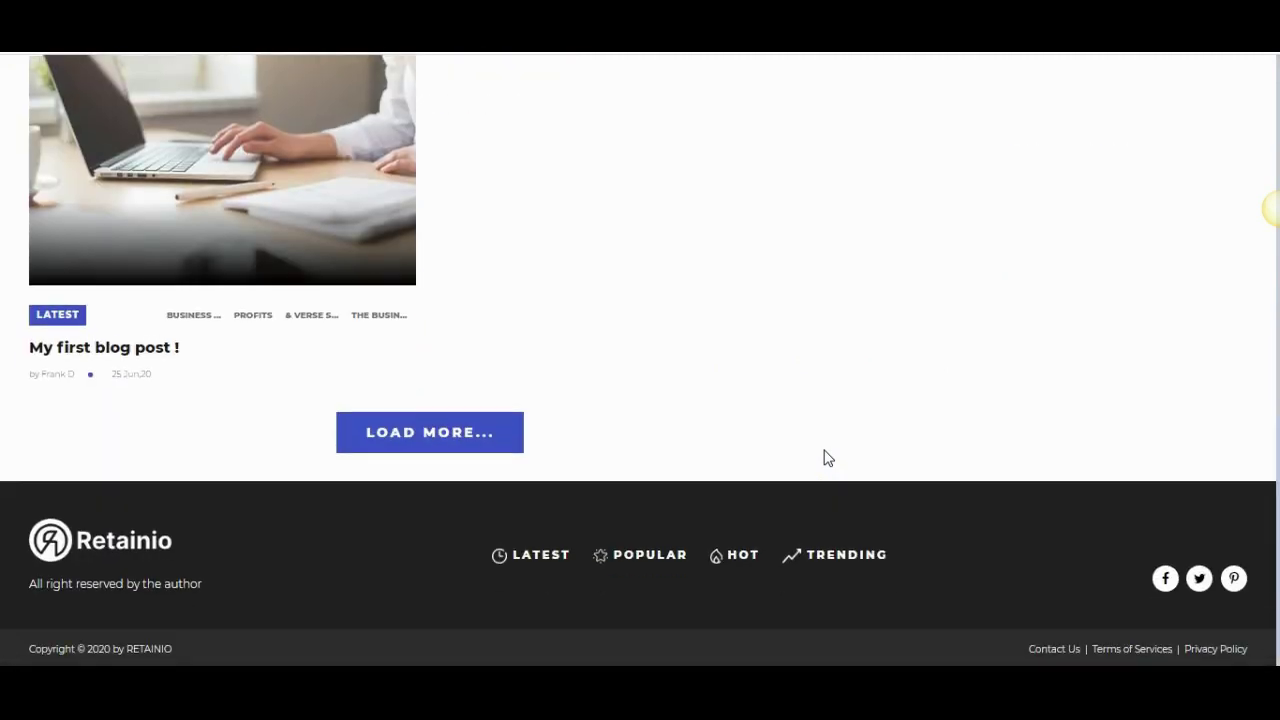
left_click(862, 577)
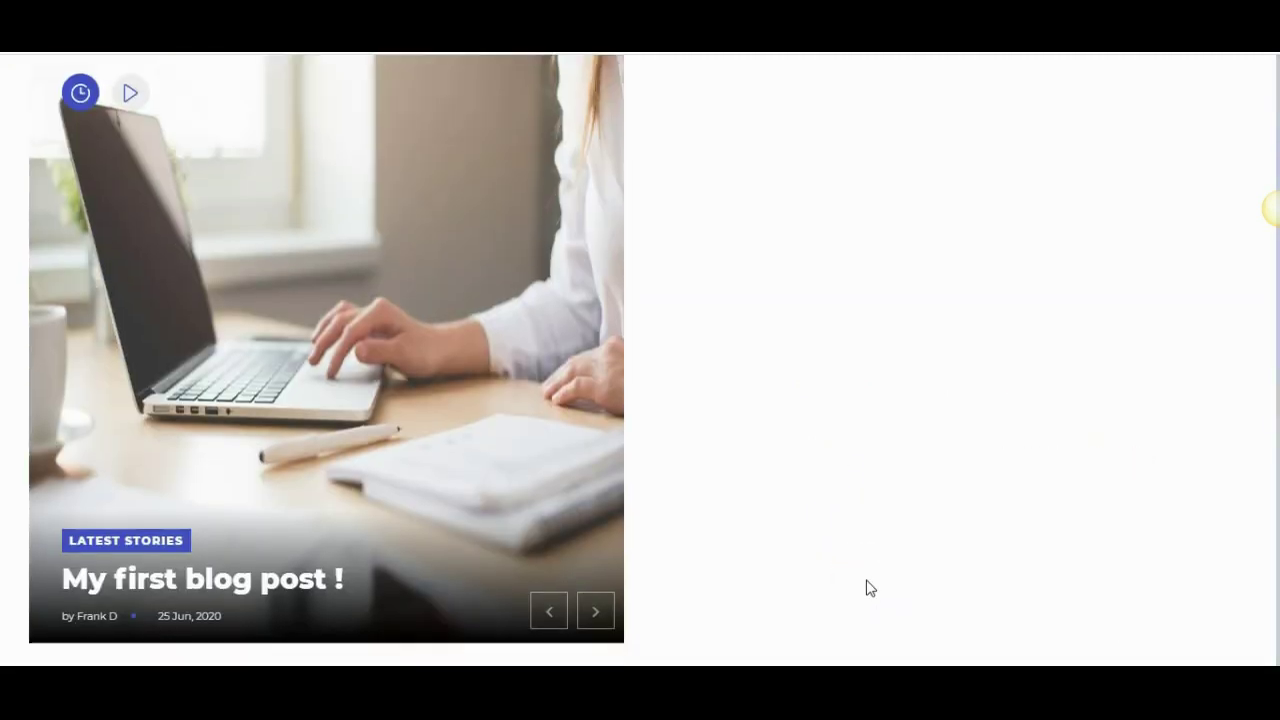
Open 'My first blog post !' and try its social media share buttons
left_click(261, 259)
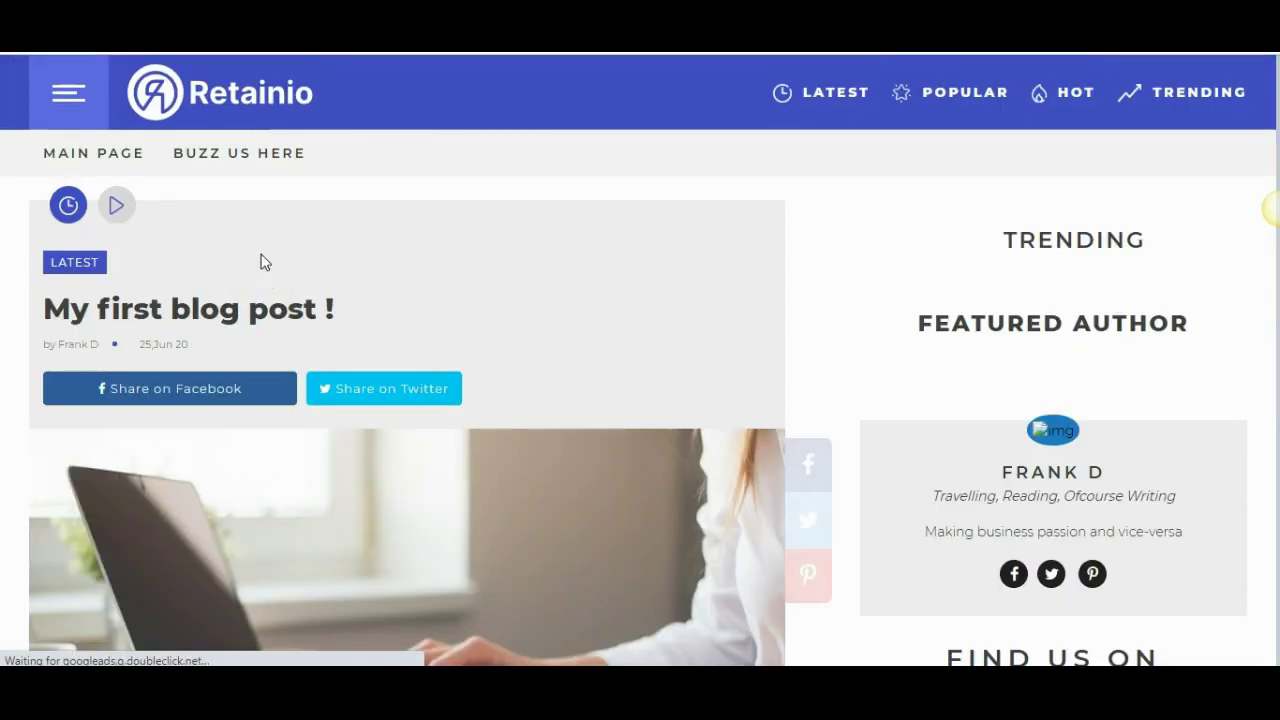
left_click(516, 362)
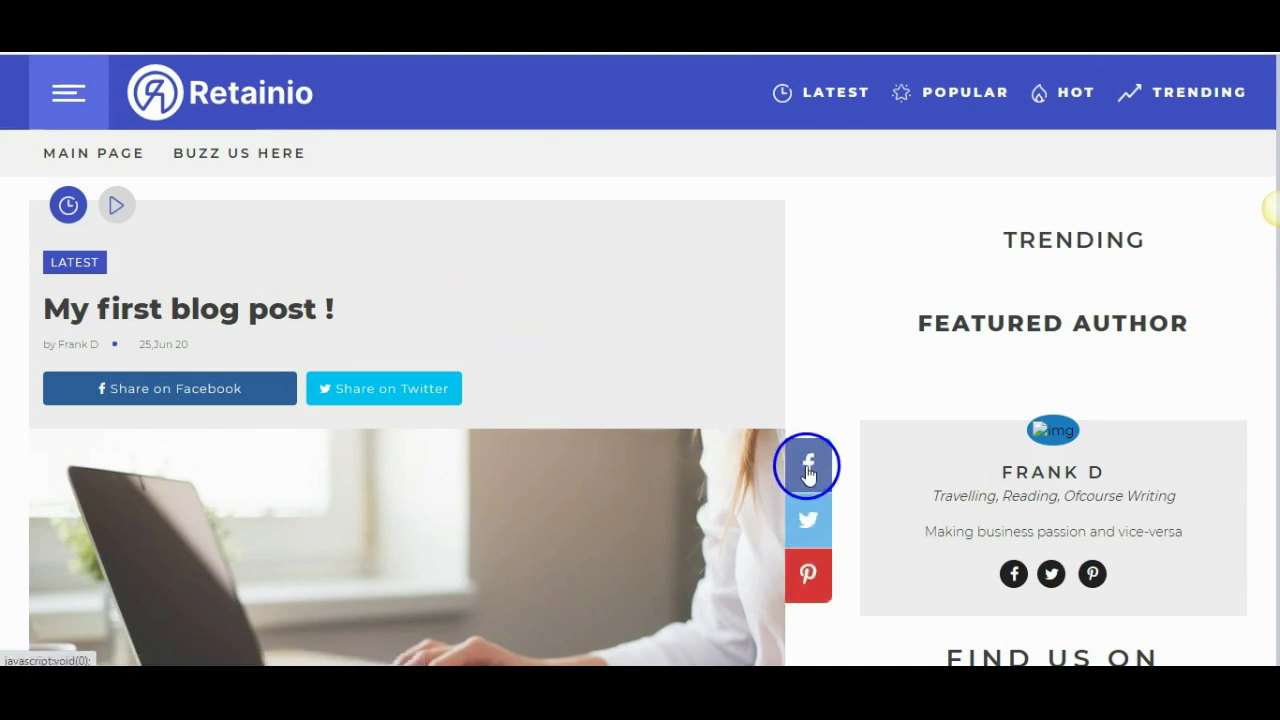
left_click(808, 572)
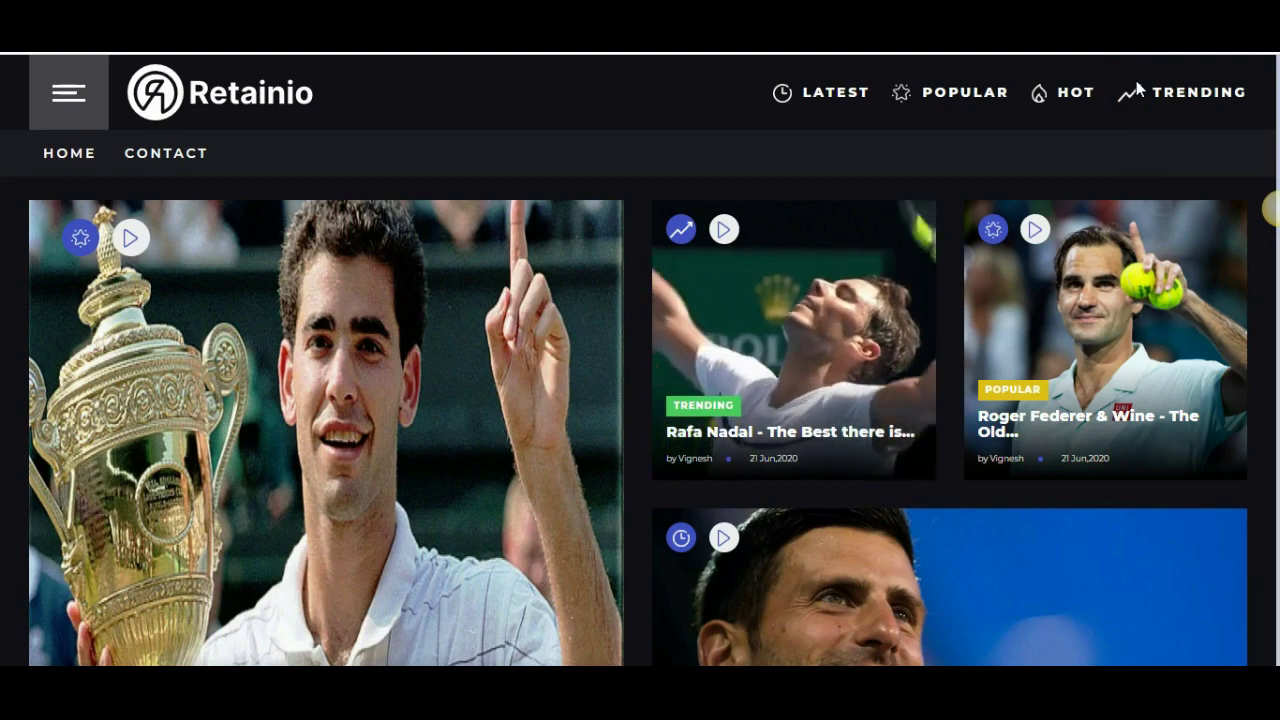
left_click(388, 447)
scroll(1112, 470, "down", 10)
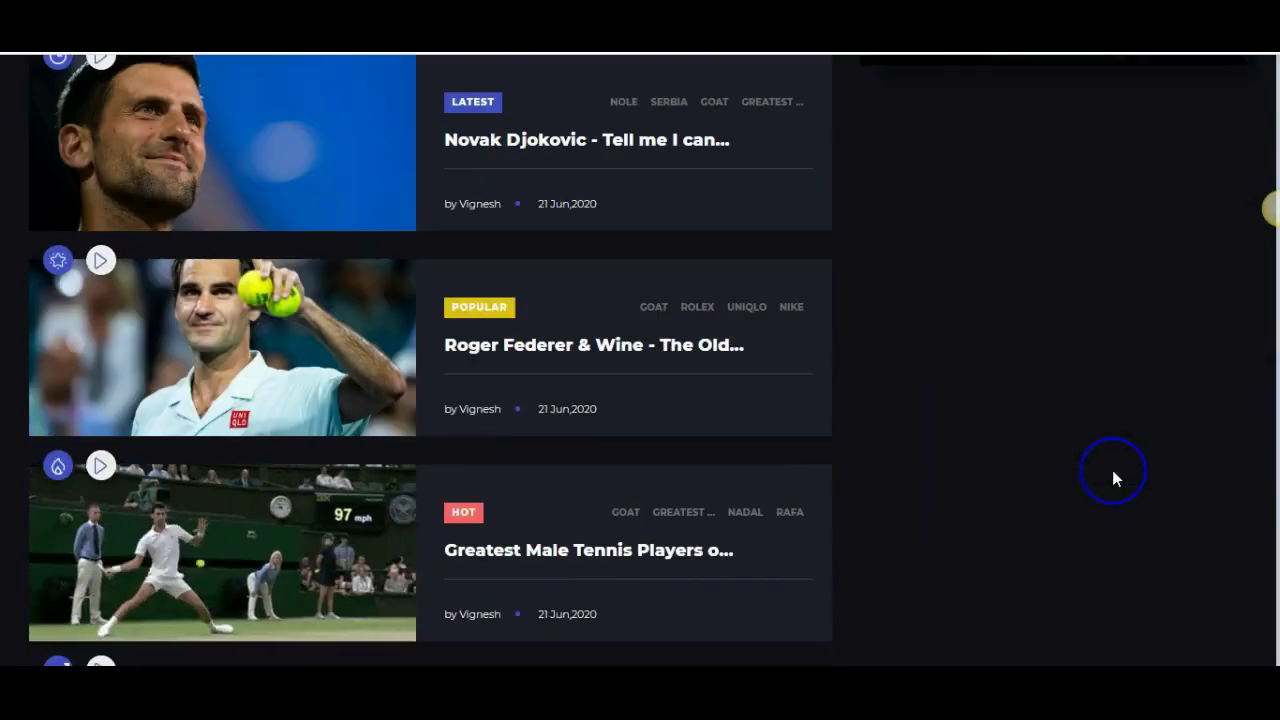
scroll(1112, 470, "up", 5)
scroll(1103, 477, "up", 5)
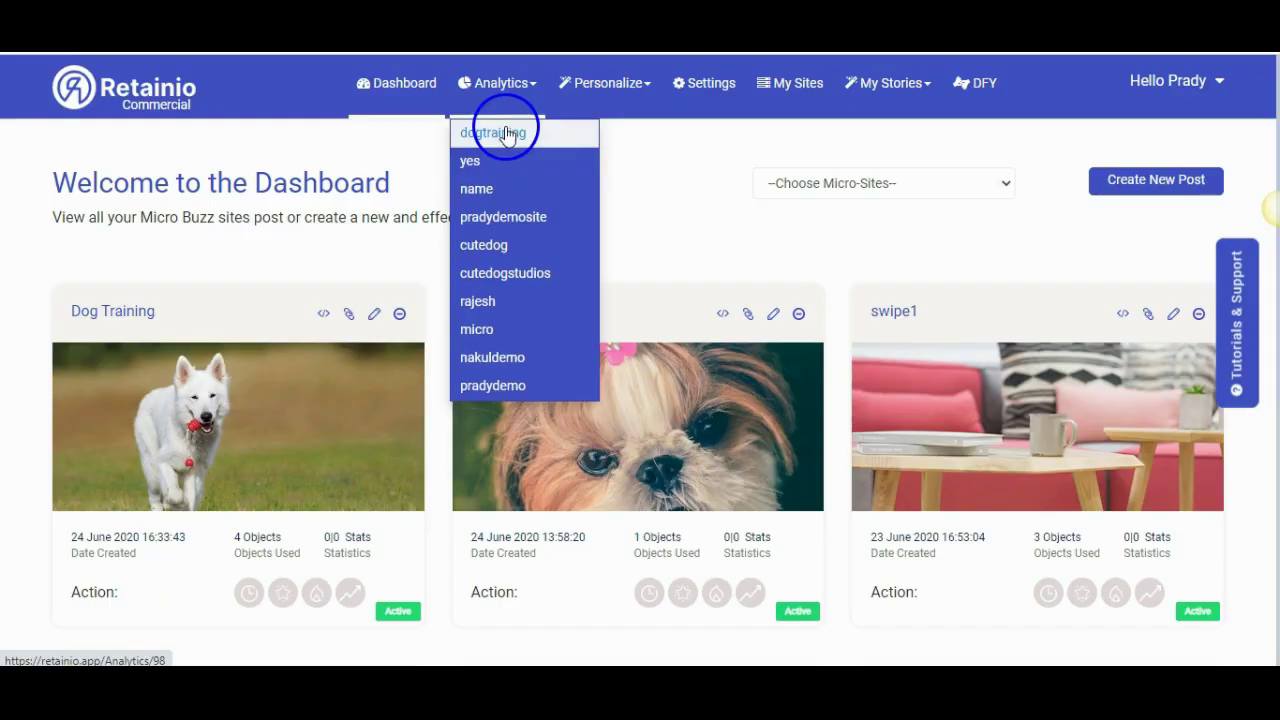
Open Analytics for the Dog Training story and review its stat cards: 1 view, 0:6 average time
left_click(505, 133)
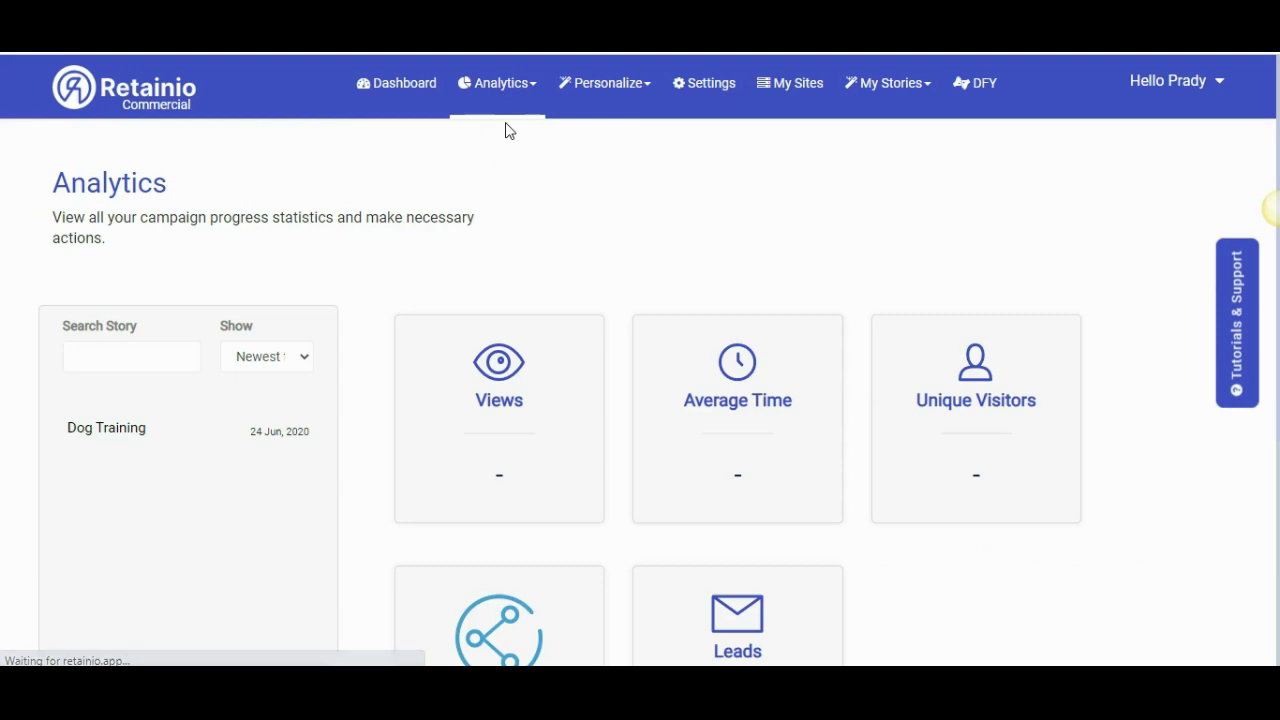
left_click(124, 437)
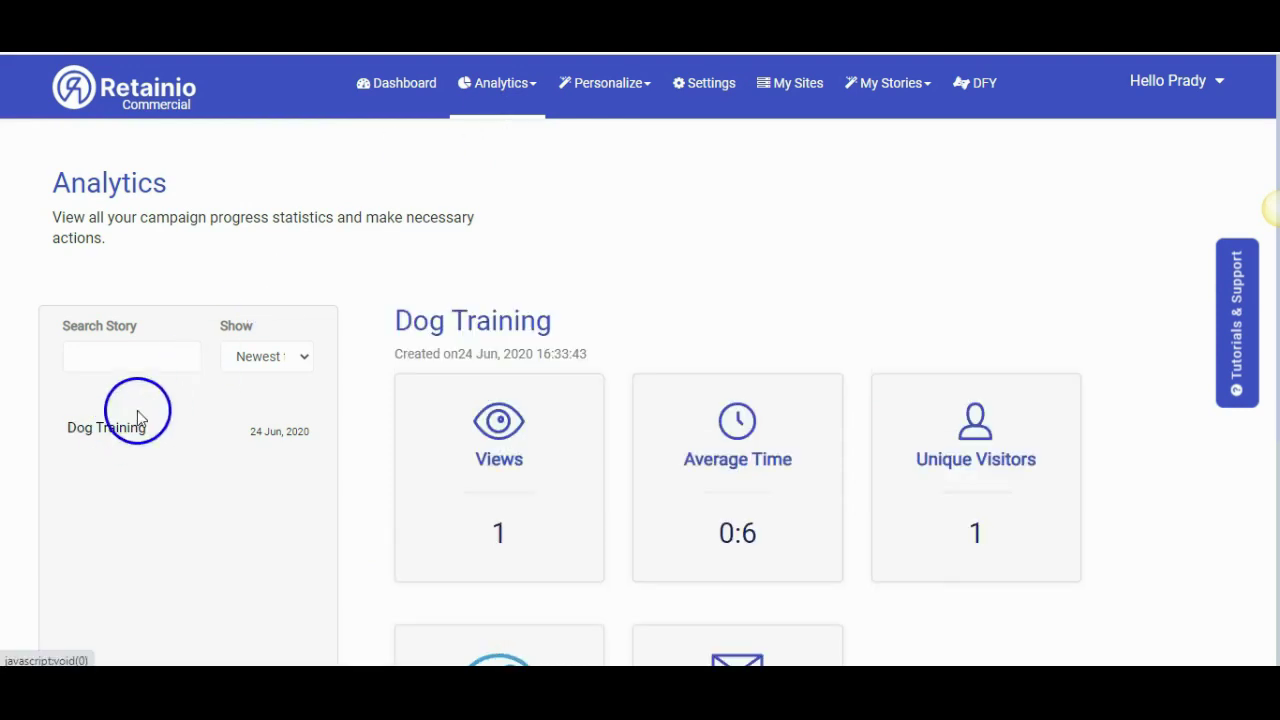
scroll(1048, 520, "down", 3)
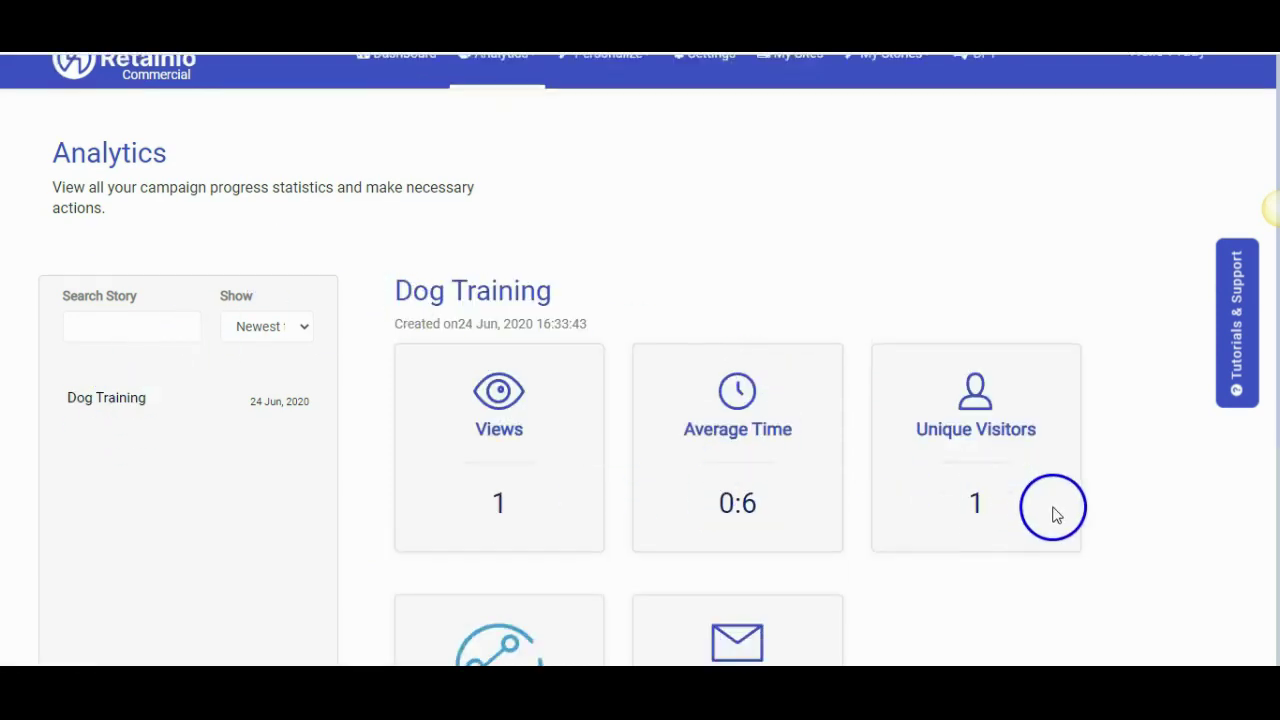
scroll(743, 477, "up", 3)
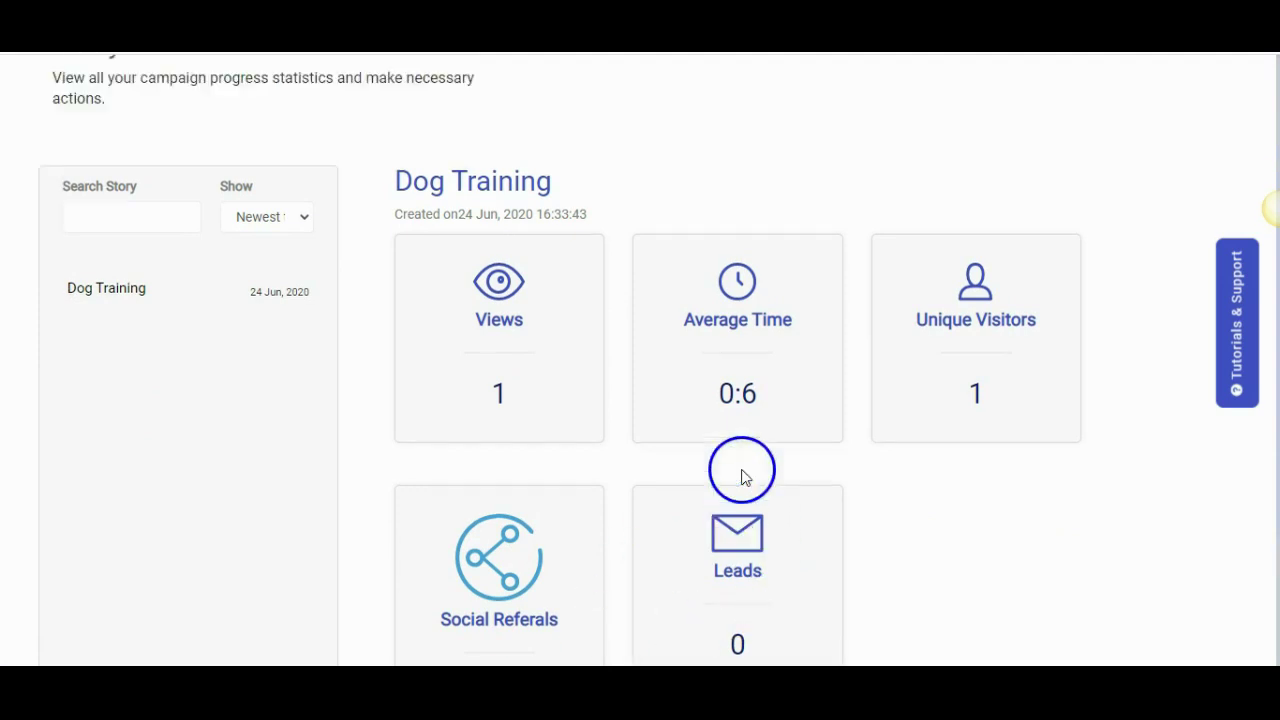
scroll(740, 456, "down", 4)
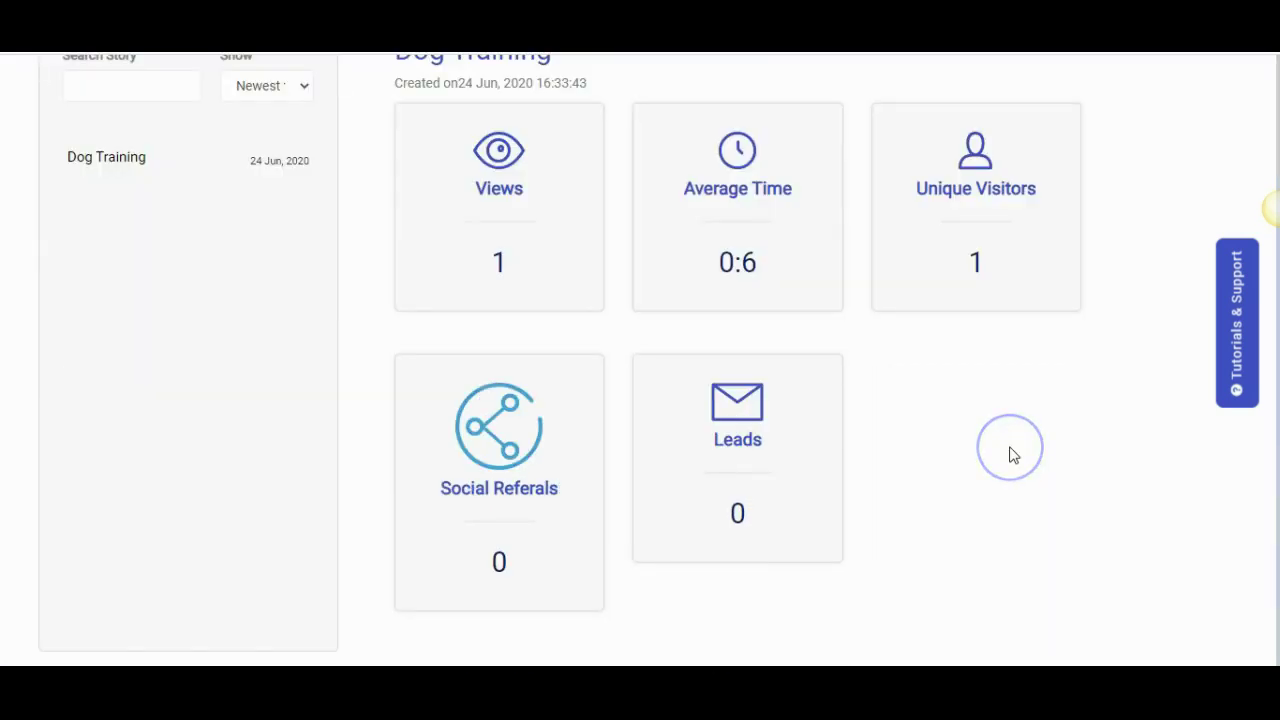
scroll(1010, 455, "up", 4)
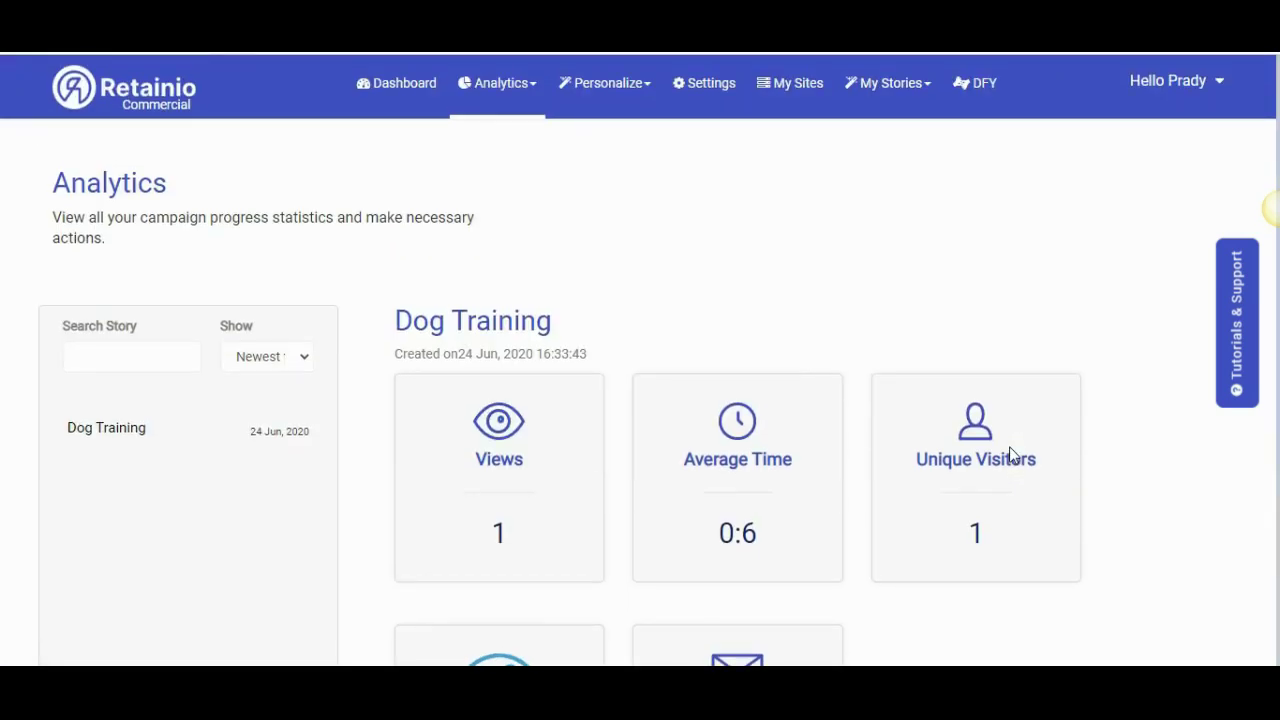